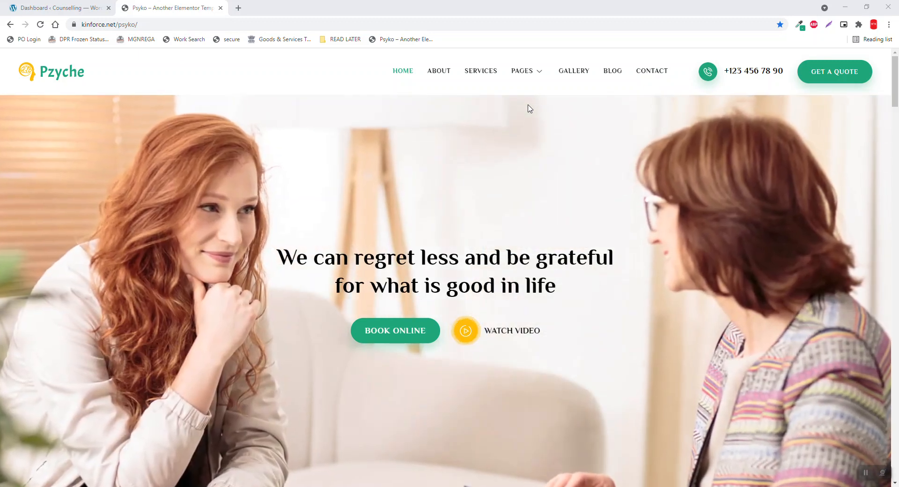
Step: Examine the hero slider and therapy cards on the Pzyche demo site's home page
scroll(528, 107, "down", 1)
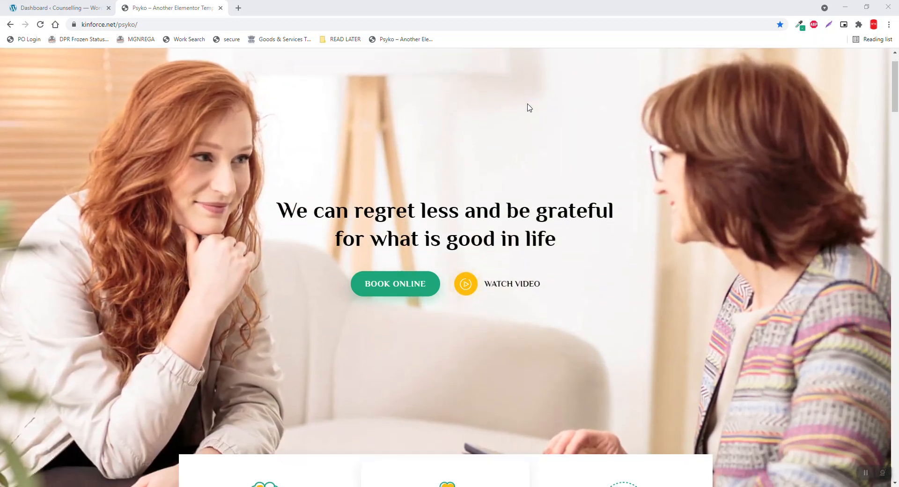
scroll(520, 132, "up", 1)
scroll(518, 143, "down", 4)
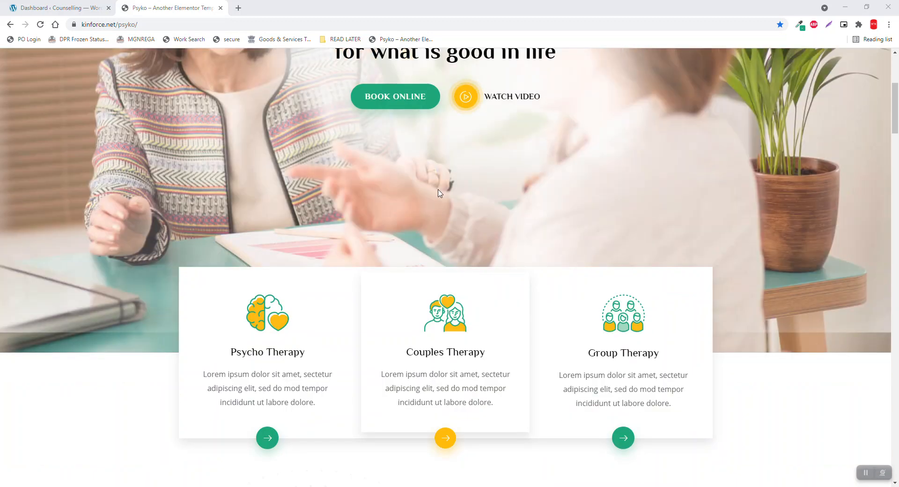
scroll(448, 229, "up", 5)
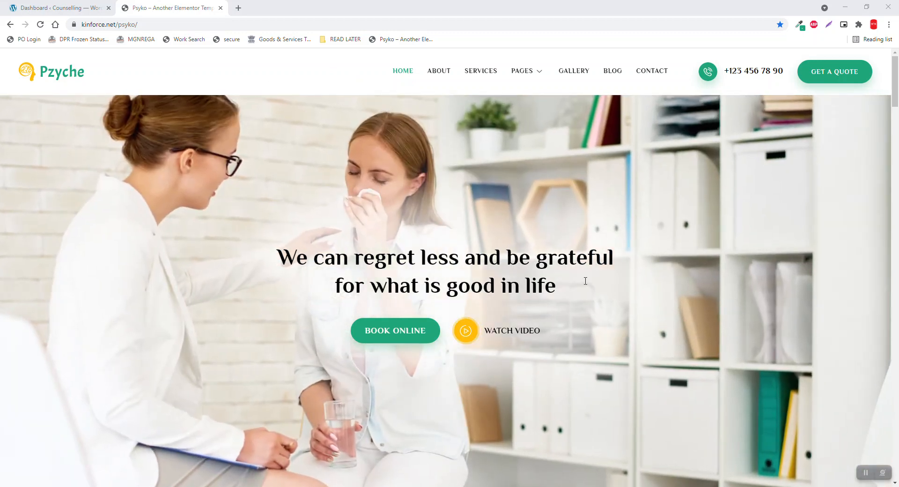
Step: Go to the demo site's About page and examine its header, title banner and Who We Are section
left_click(448, 73)
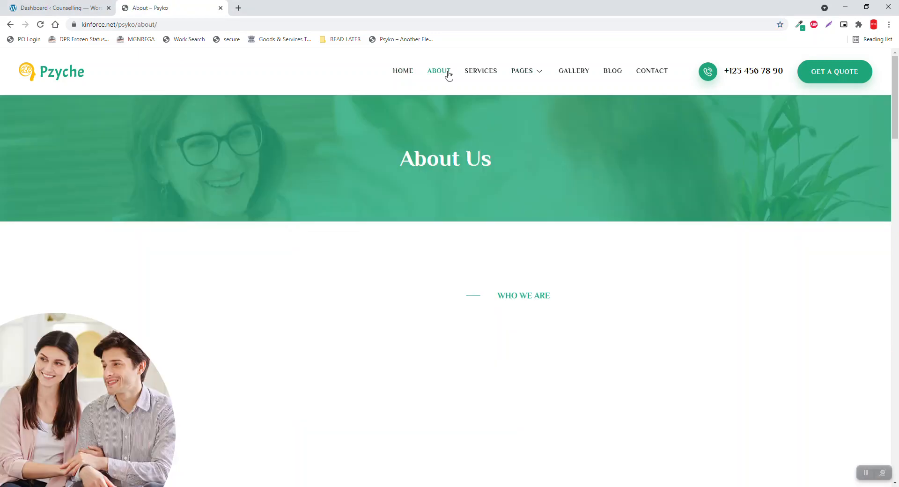
left_click_drag(522, 163, 353, 164)
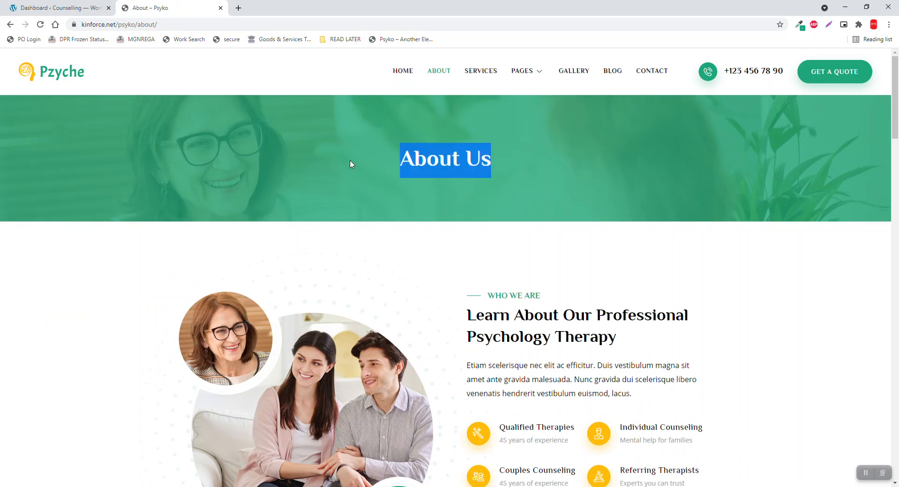
left_click(479, 156)
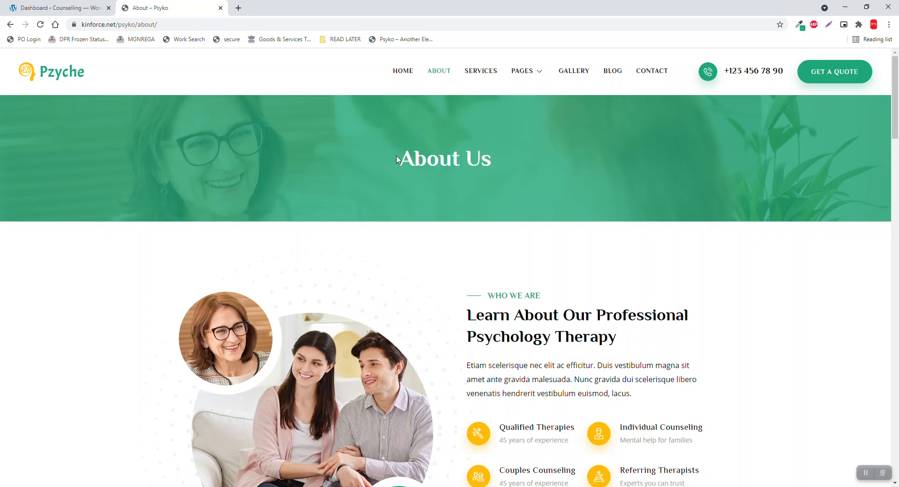
triple_click(396, 160)
left_click(350, 82)
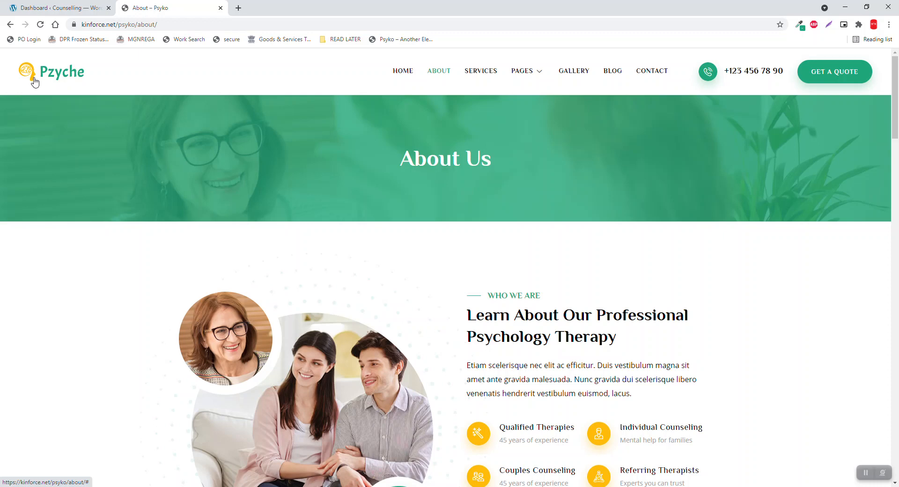
scroll(255, 154, "down", 3)
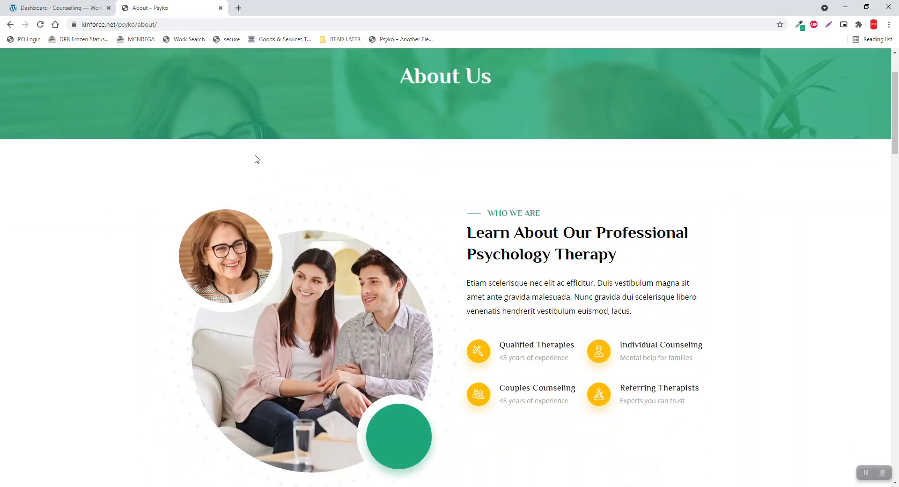
scroll(255, 159, "up", 4)
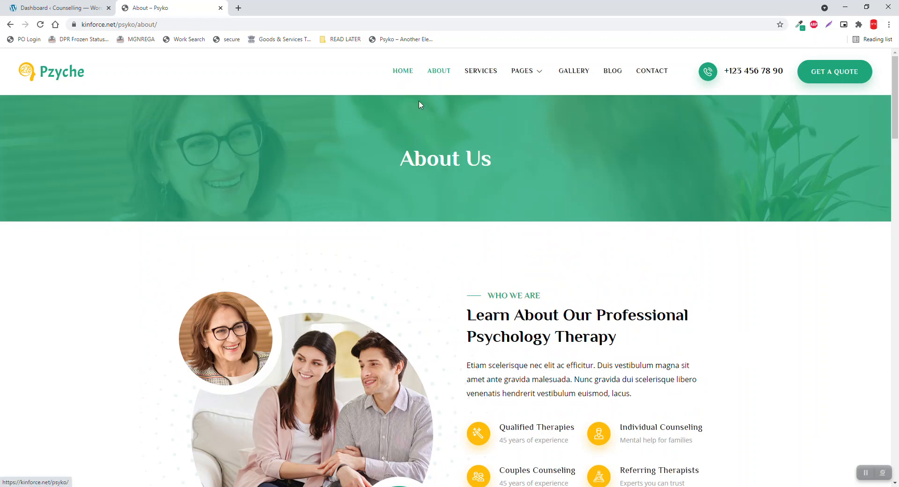
scroll(440, 146, "down", 4)
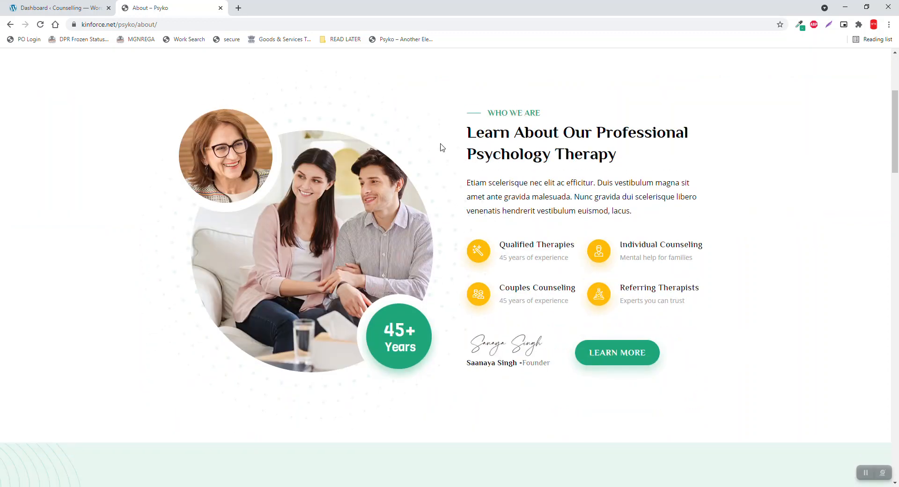
scroll(440, 148, "up", 4)
Step: Return to the demo's home page and examine its layout from the hero down to the Who We Are section
left_click(401, 71)
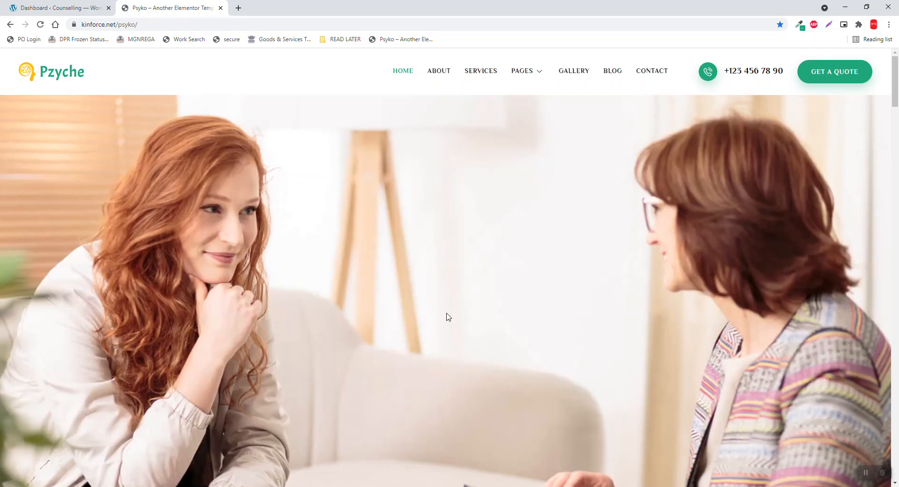
scroll(447, 317, "down", 1)
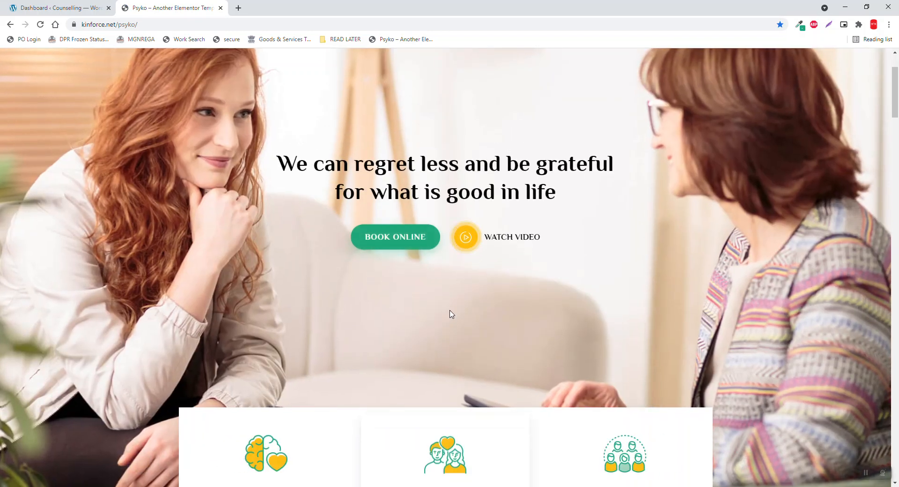
scroll(450, 313, "down", 2)
scroll(452, 313, "down", 4)
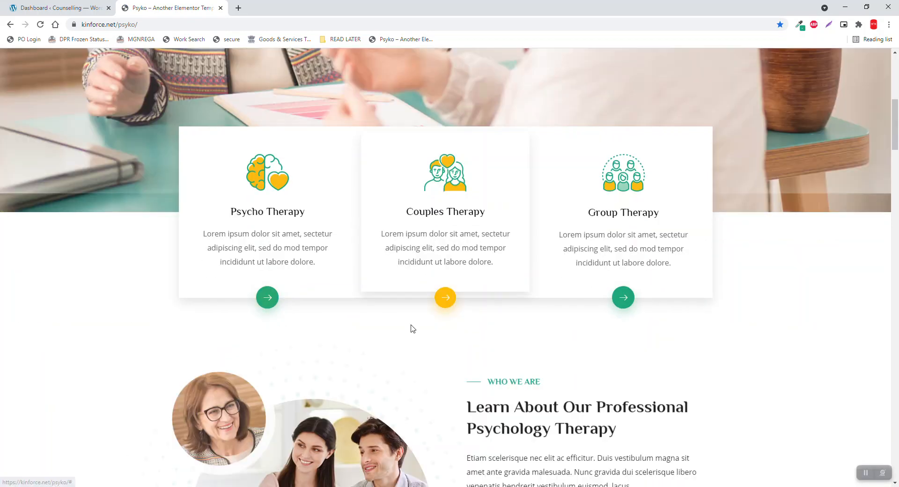
scroll(492, 368, "down", 5)
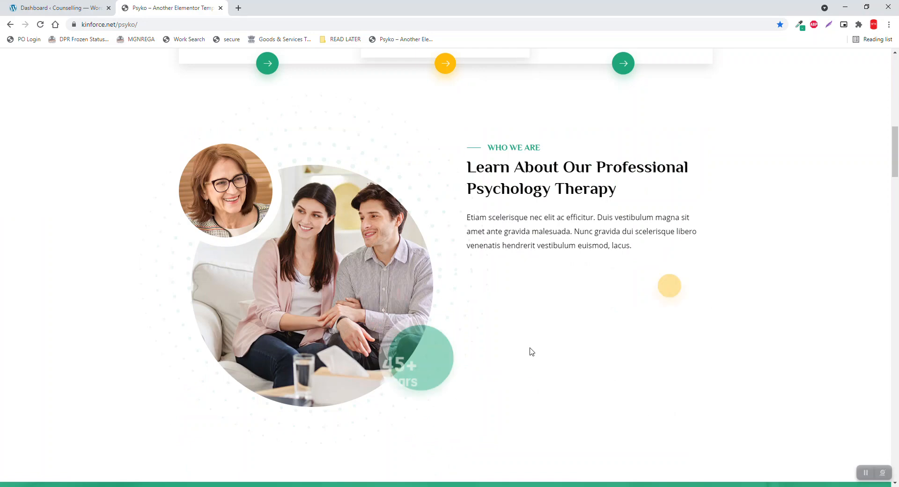
scroll(531, 351, "up", 13)
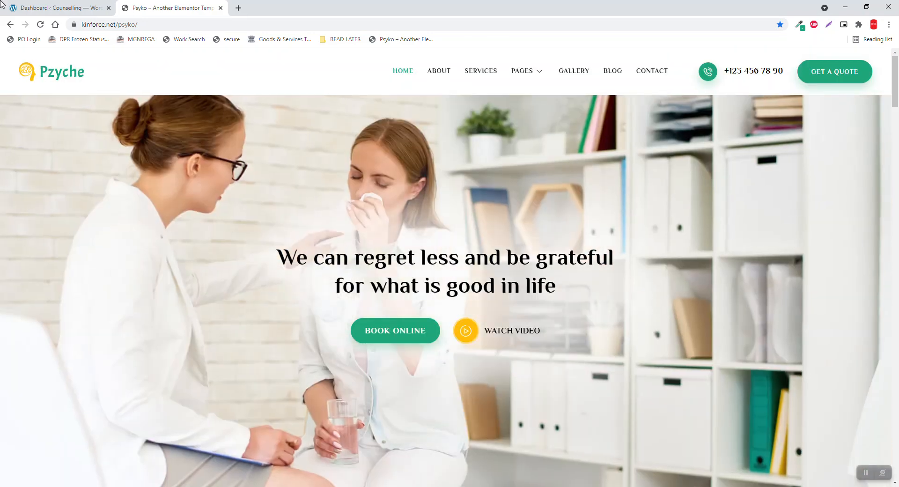
Step: Switch to the Counselling site's WordPress admin and look through the whole dashboard page
left_click(56, 8)
scroll(462, 263, "down", 4)
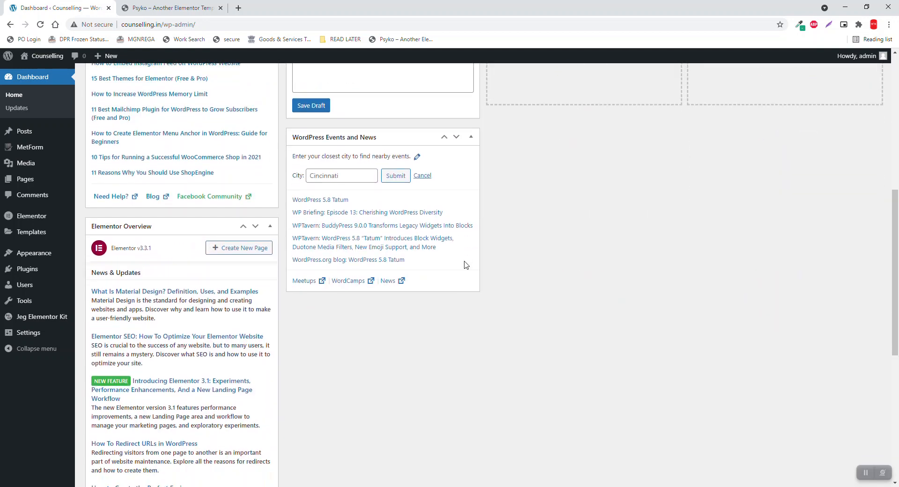
scroll(467, 266, "down", 7)
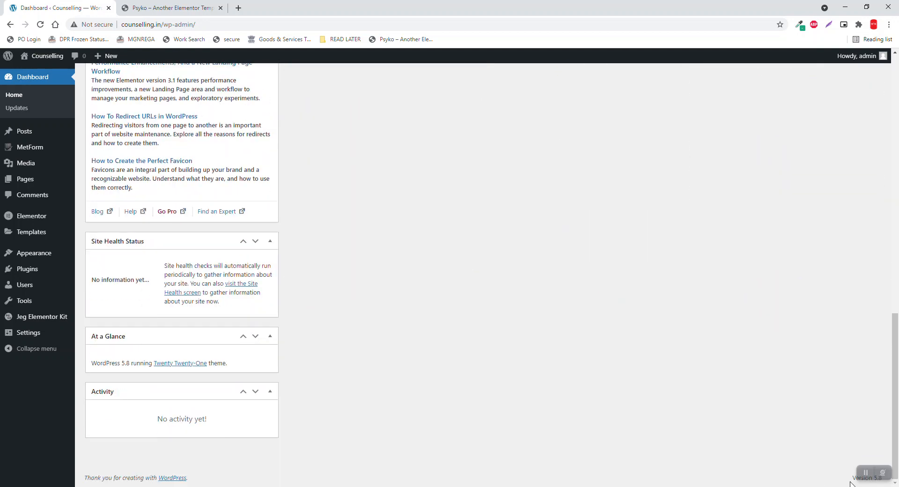
scroll(345, 333, "up", 9)
scroll(347, 333, "up", 3)
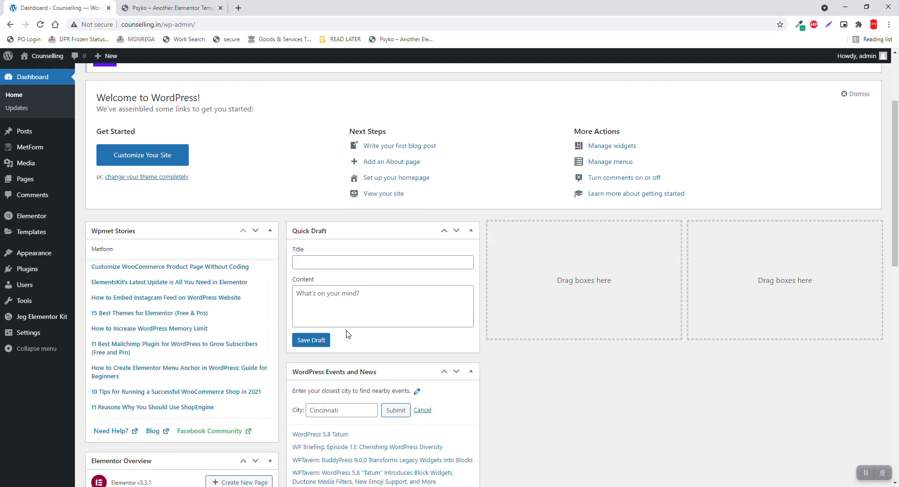
scroll(23, 301, "up", 3)
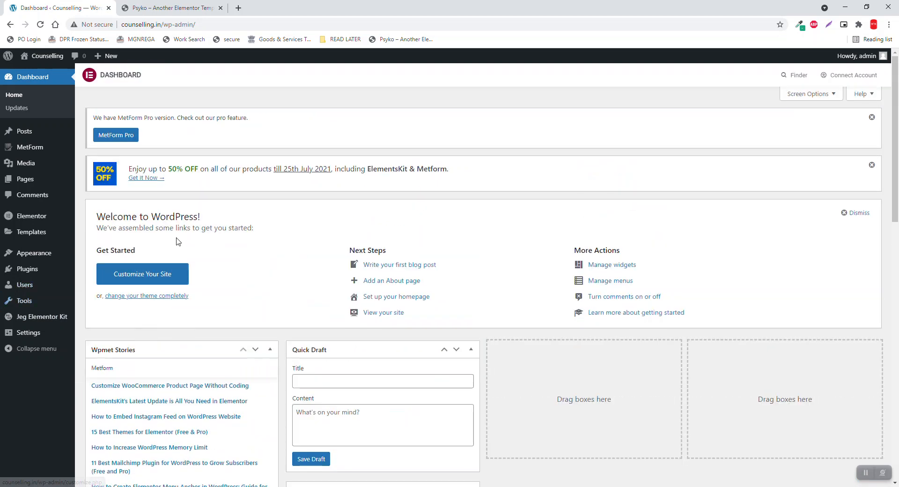
Step: Review the site's installed plugins and its current theme
left_click(41, 271)
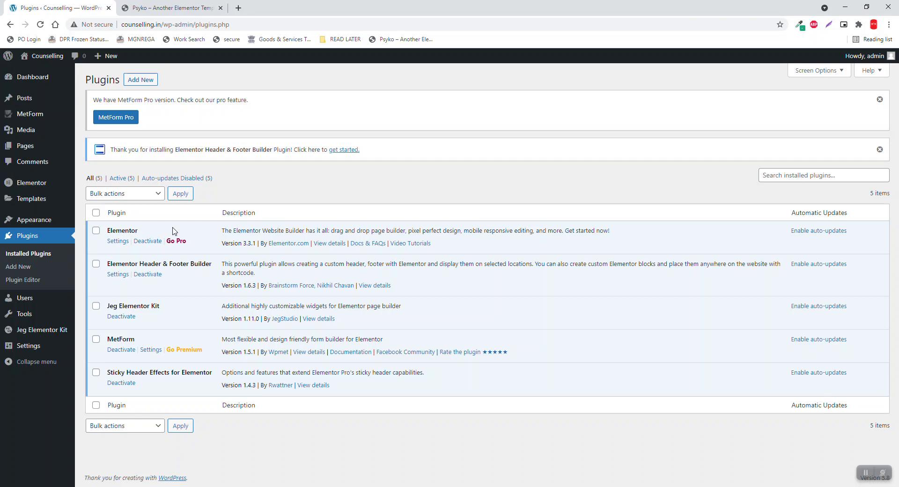
mouse_move(47, 223)
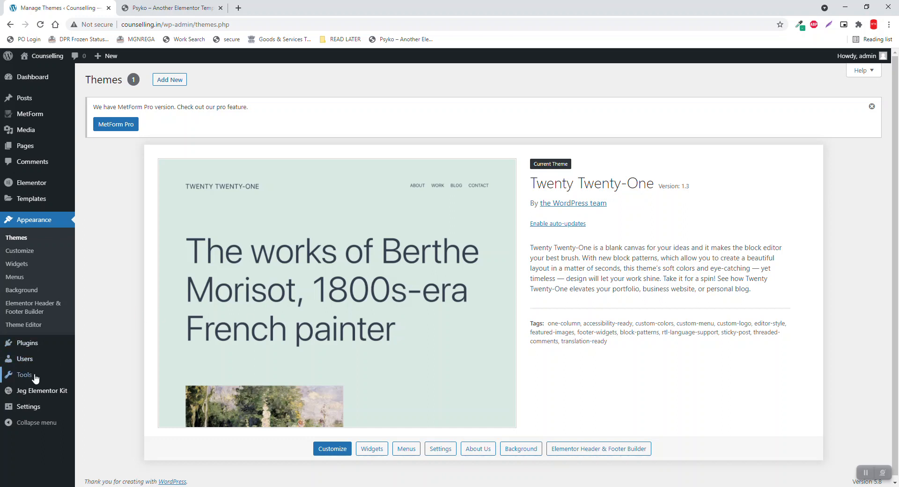
Step: Add a new page, dismiss the block editor welcome guide and title the page "Counselling Services Ltd."
mouse_move(31, 148)
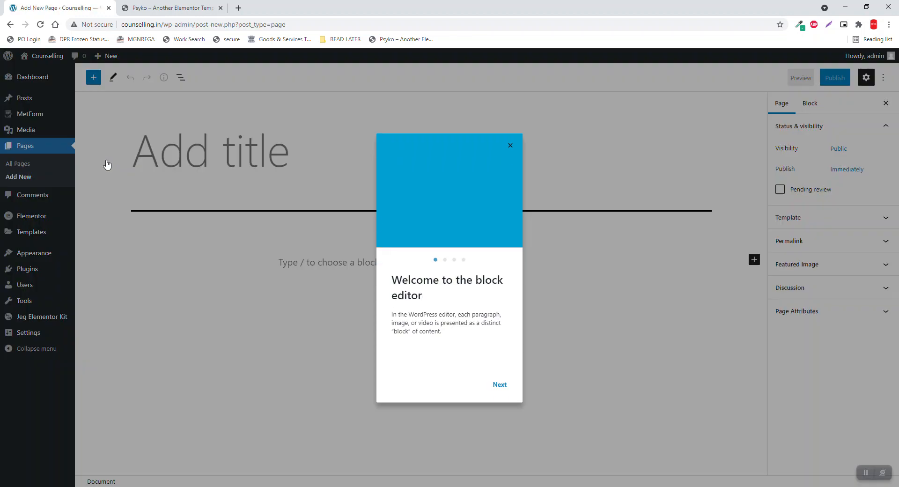
left_click(511, 145)
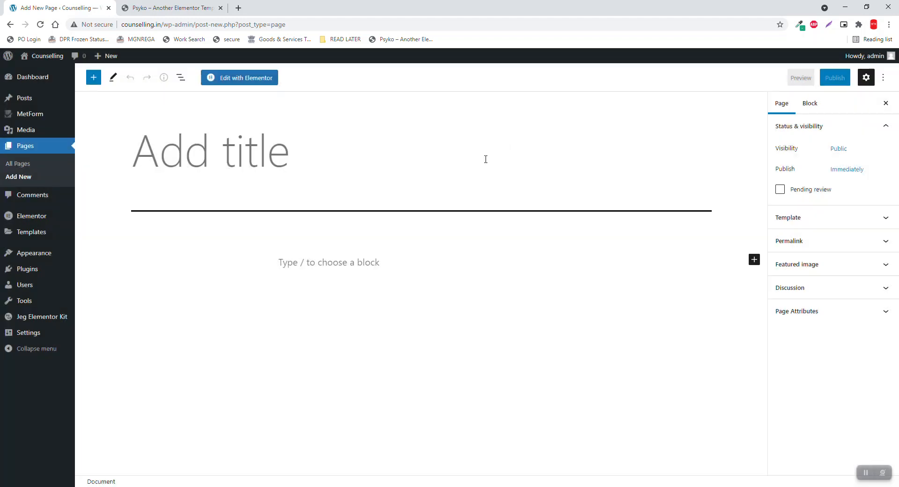
left_click(315, 161)
type("Coun")
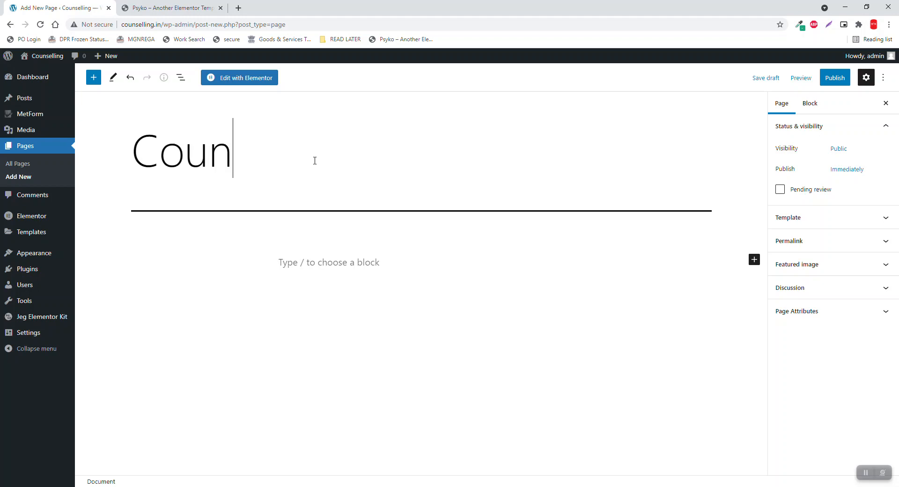
type("selling Servid")
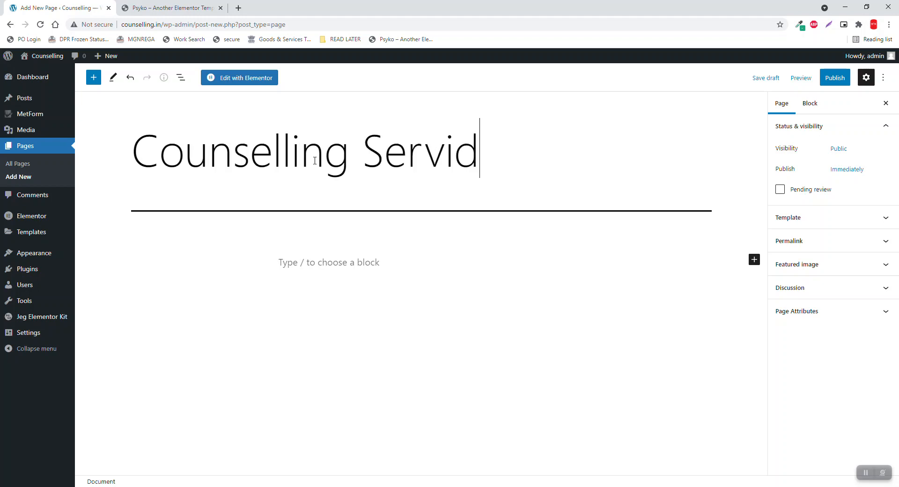
key("BackSpace")
type("ces")
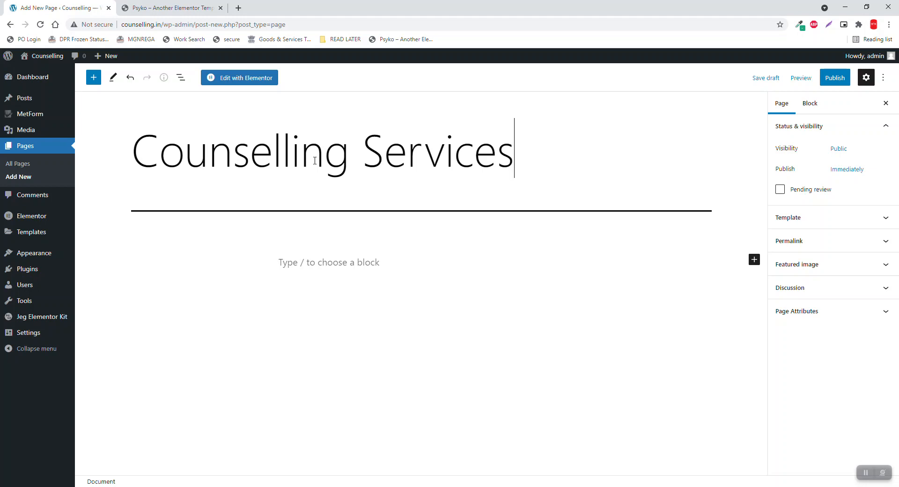
type("Ltd.")
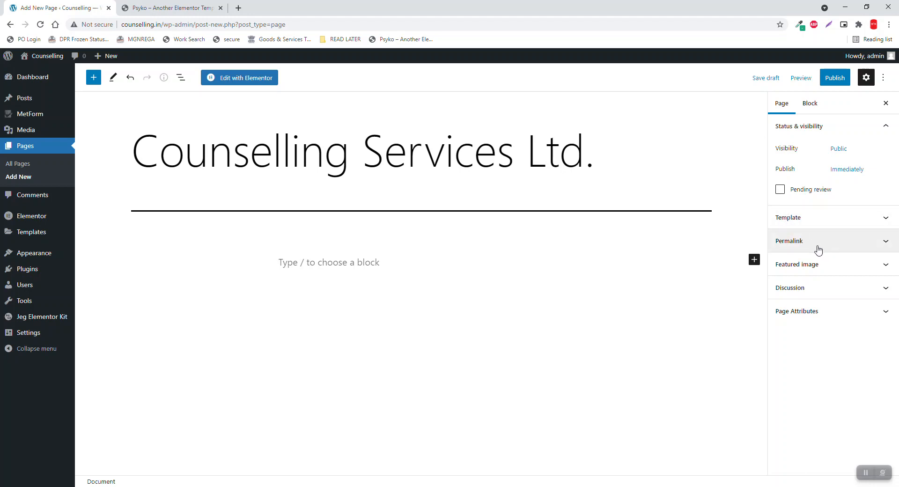
Step: Set the page template to Elementor Full Width and publish the page with pre-publish checks turned off
left_click(829, 223)
left_click(827, 240)
left_click(829, 266)
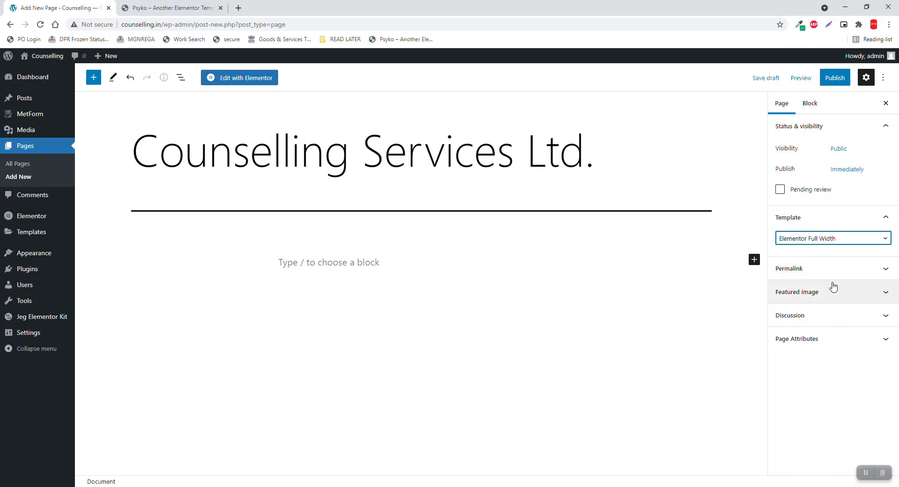
left_click(835, 78)
left_click(807, 464)
left_click(808, 80)
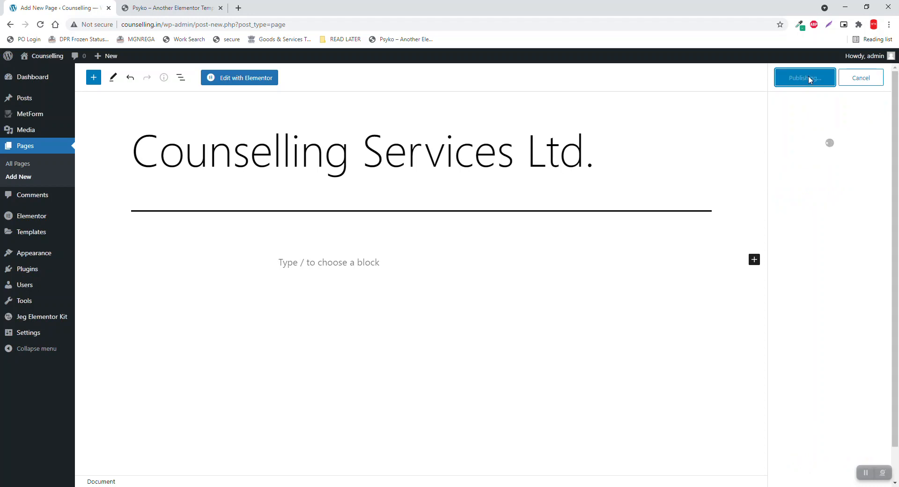
Step: Add another new page and title it "About Us"
left_click(31, 177)
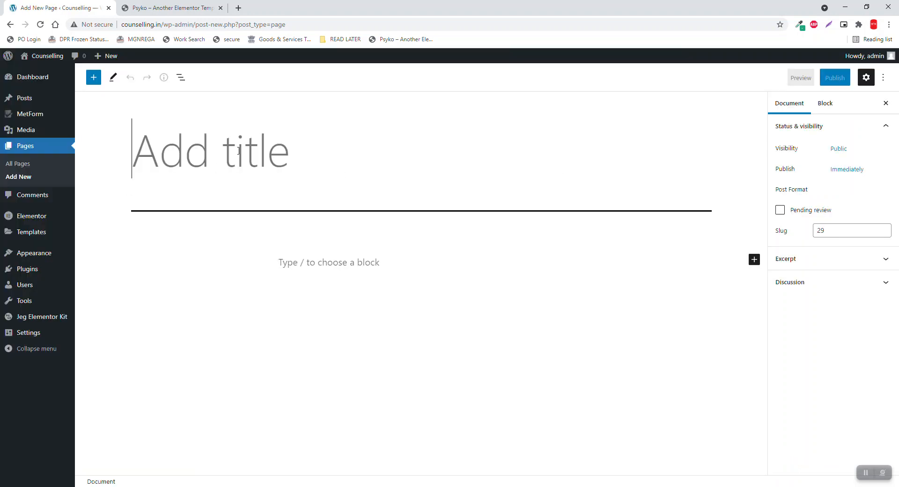
type("b")
key("BackSpace")
type("About")
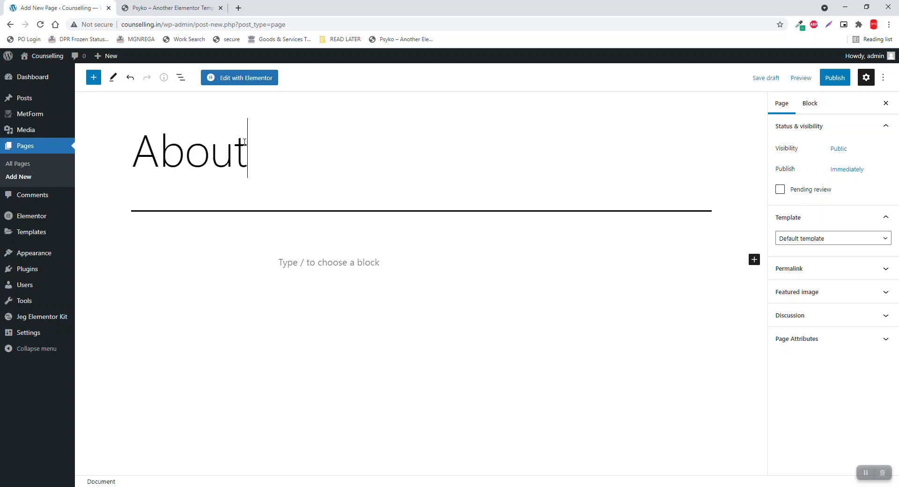
type(" U")
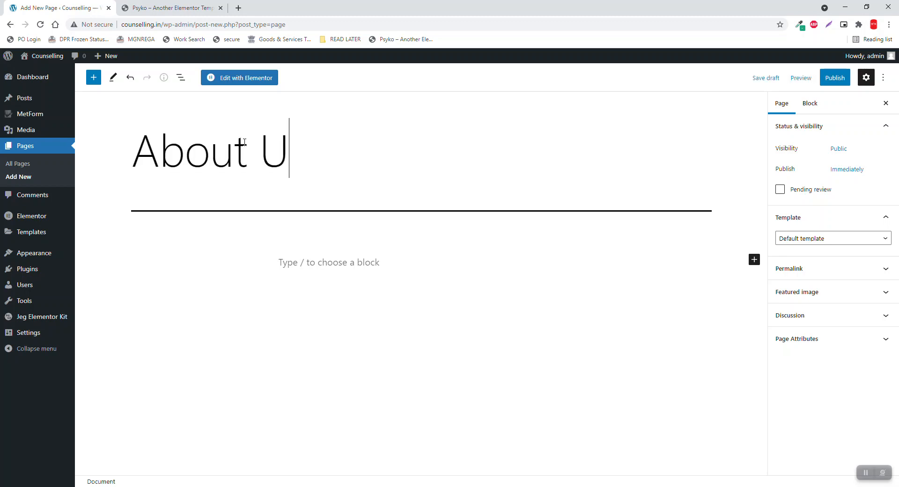
type("s")
Step: Apply the Elementor Full Width template to the About Us page and publish it
left_click(818, 238)
left_click(828, 267)
left_click(837, 79)
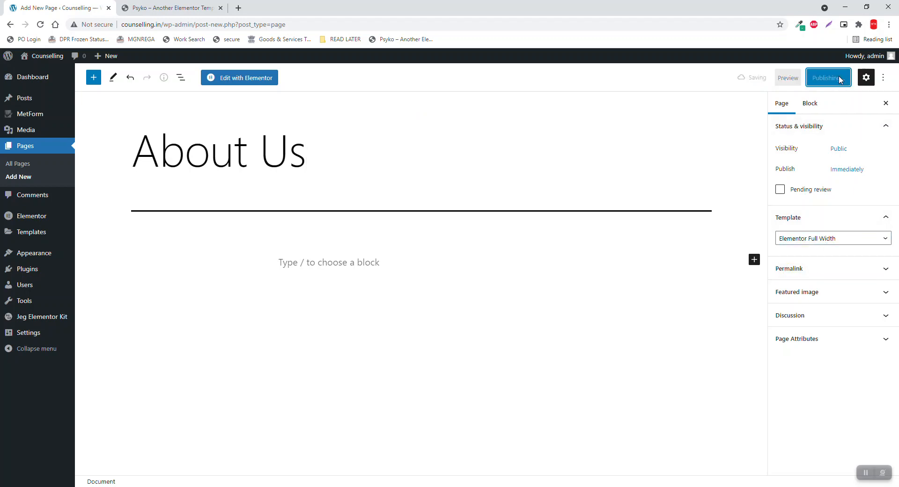
Step: Add another new page and title it "Services"
left_click(23, 177)
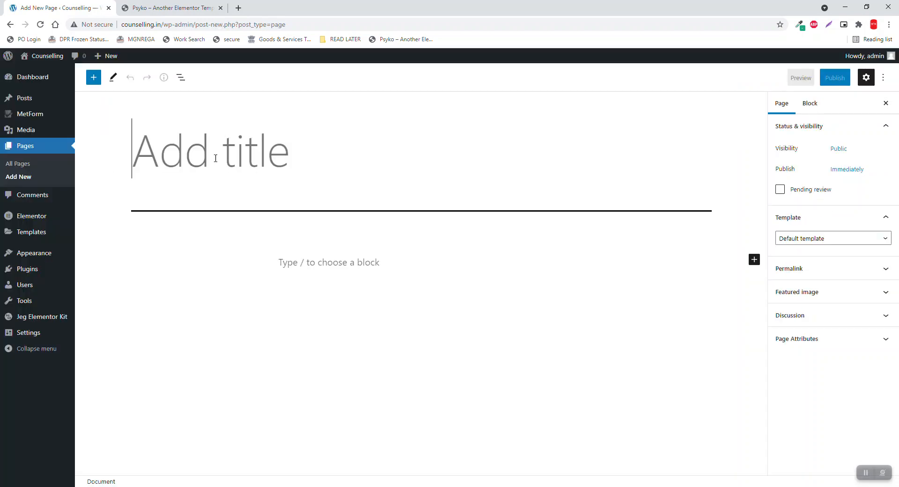
type("Services")
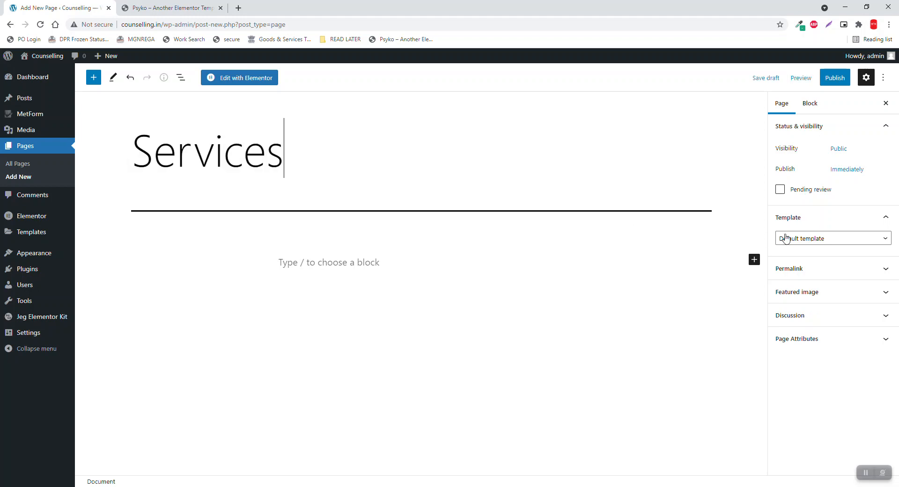
Step: Apply the Elementor Full Width template to the Services page and publish it
left_click(828, 239)
left_click(833, 266)
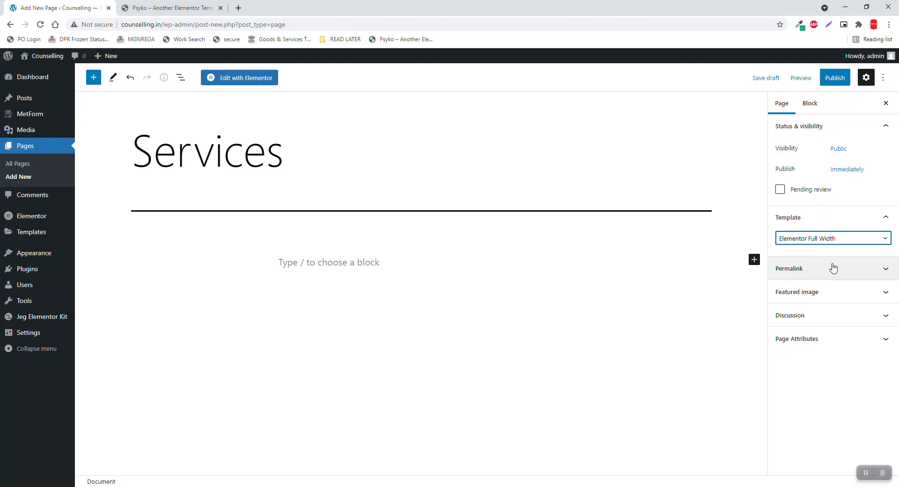
left_click(838, 79)
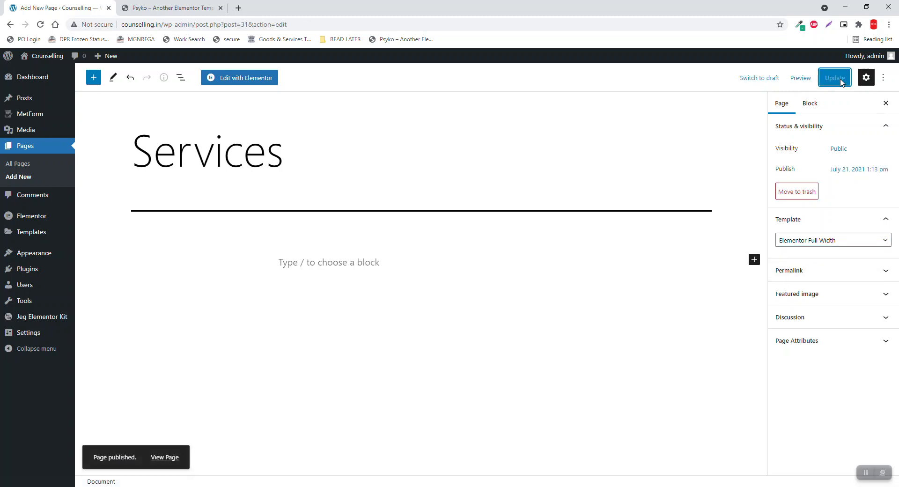
Step: Add another new page and title it "Blog"
left_click(19, 178)
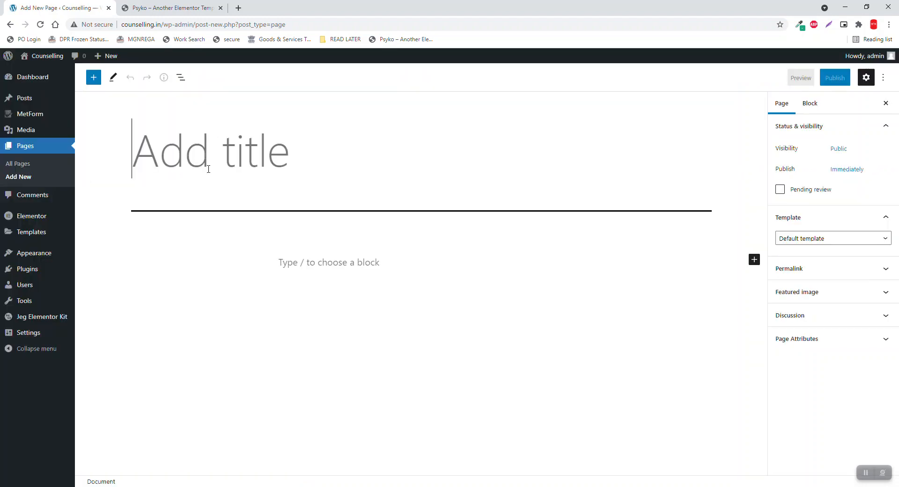
type("B;")
key("BackSpace")
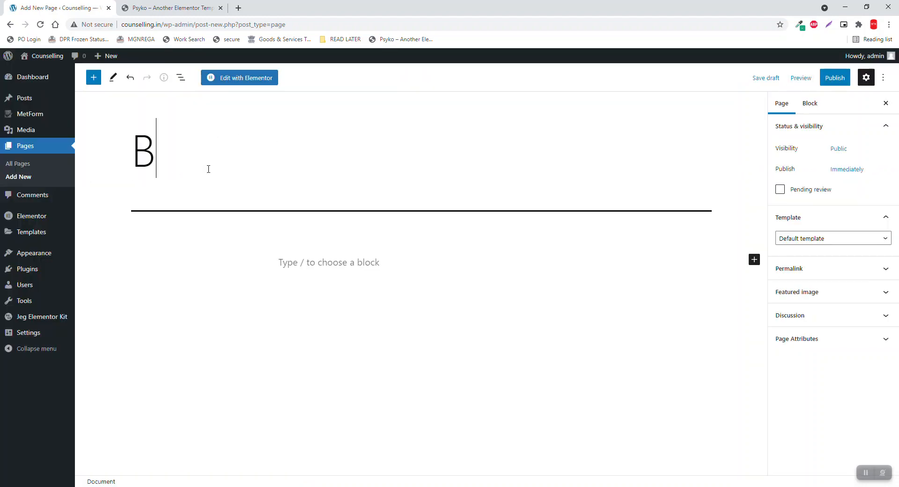
type("log")
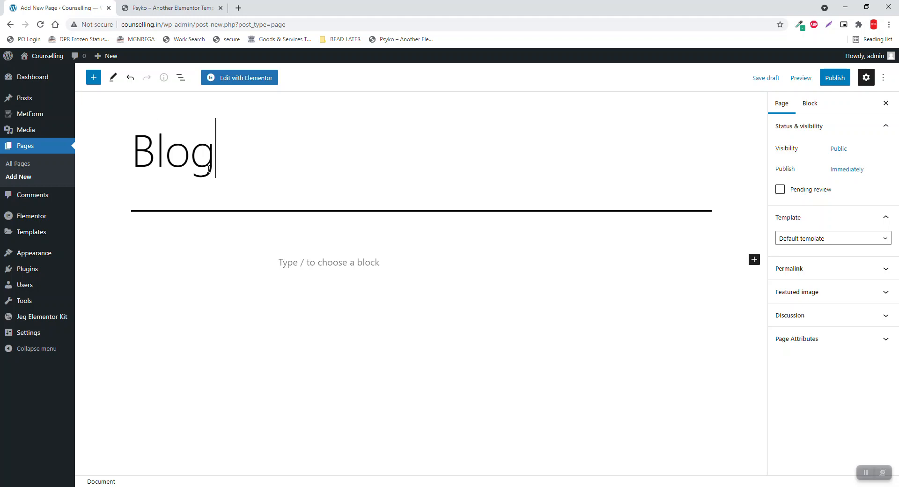
Step: Apply the Elementor Full Width template to the Blog page and publish it
left_click(819, 239)
left_click(829, 267)
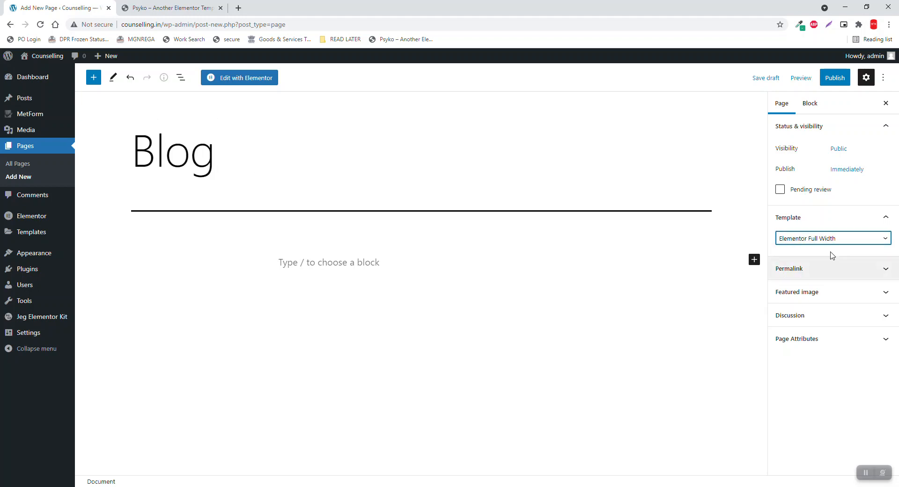
left_click(835, 78)
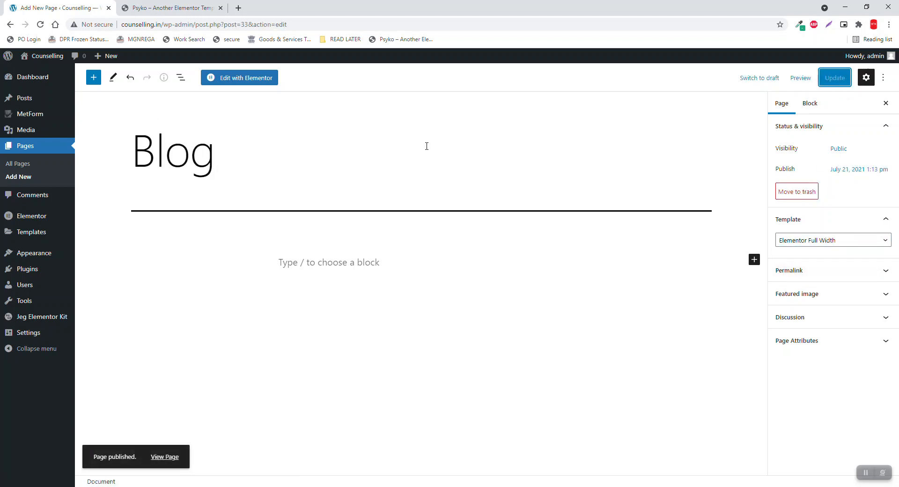
Step: Add another new page and title it "Contact Us"
left_click(25, 179)
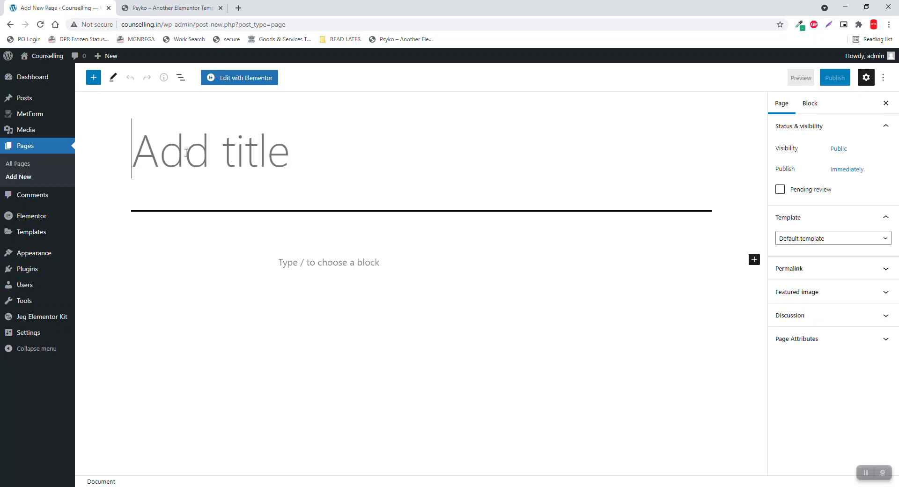
type("Contact")
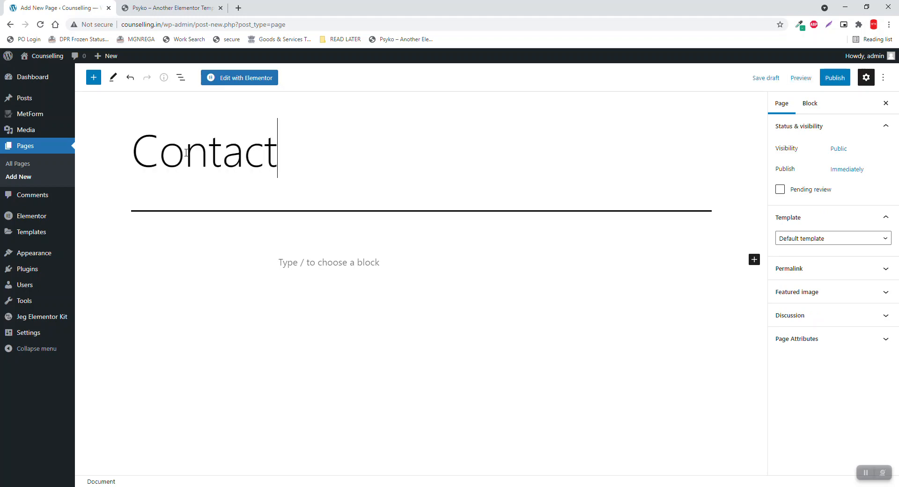
type(" Us")
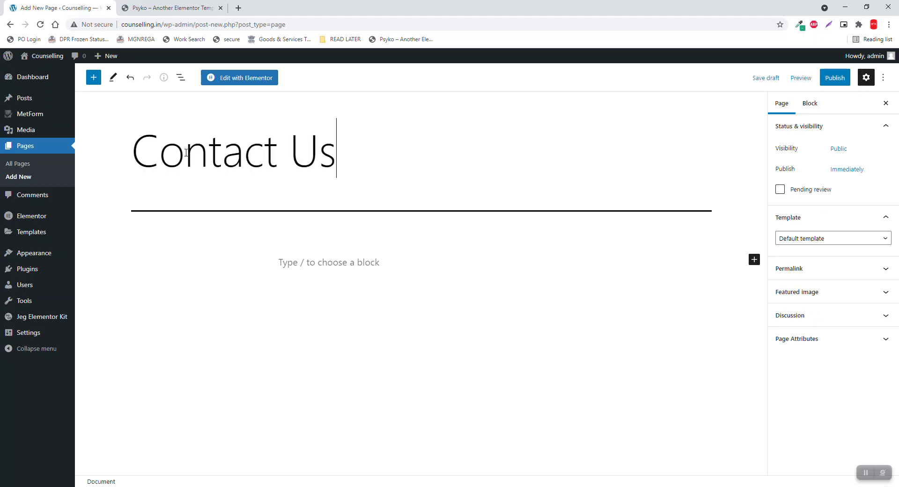
Step: Apply the Elementor Full Width template to the Contact Us page and publish it
left_click(825, 245)
left_click(829, 266)
left_click(836, 78)
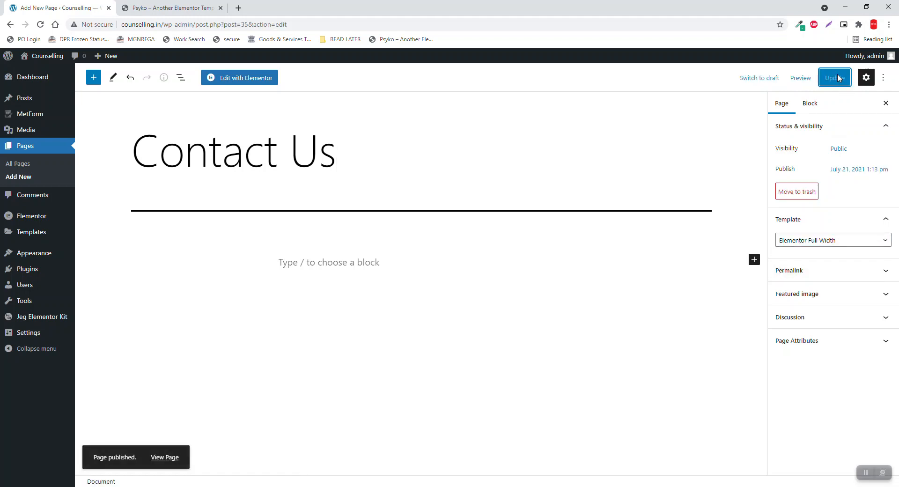
Step: Add the Contact Us, Blog, Services and About Us pages to the site's Primary menu
mouse_move(52, 255)
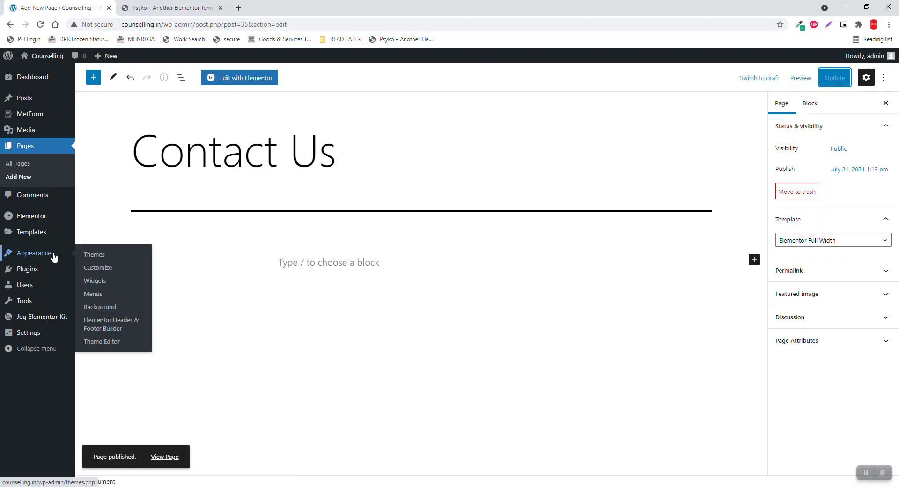
left_click(100, 293)
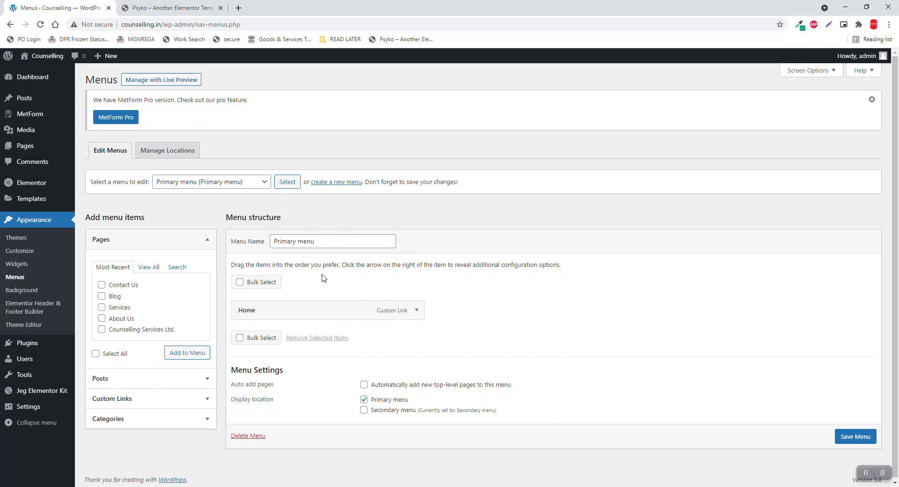
scroll(328, 281, "down", 1)
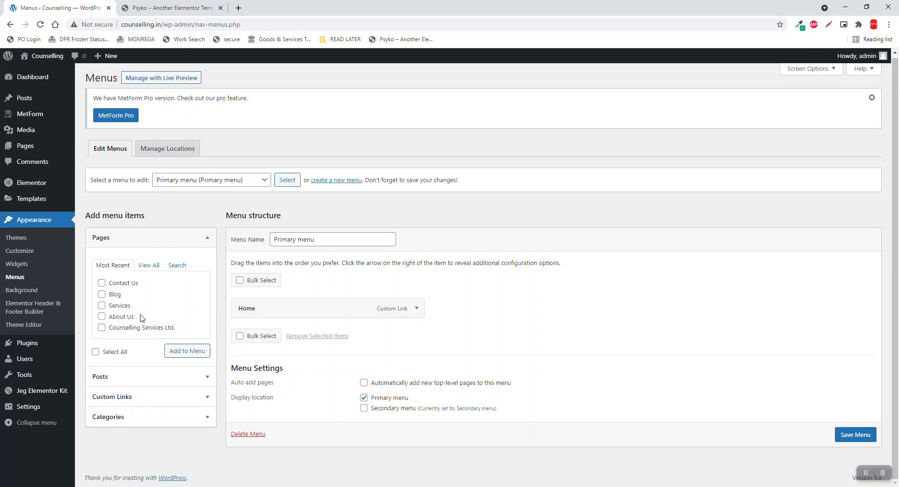
left_click(117, 297)
left_click(120, 285)
left_click(117, 308)
left_click(119, 317)
left_click(178, 350)
Step: Expand the Home menu item and check the URL it links to
scroll(361, 321, "down", 2)
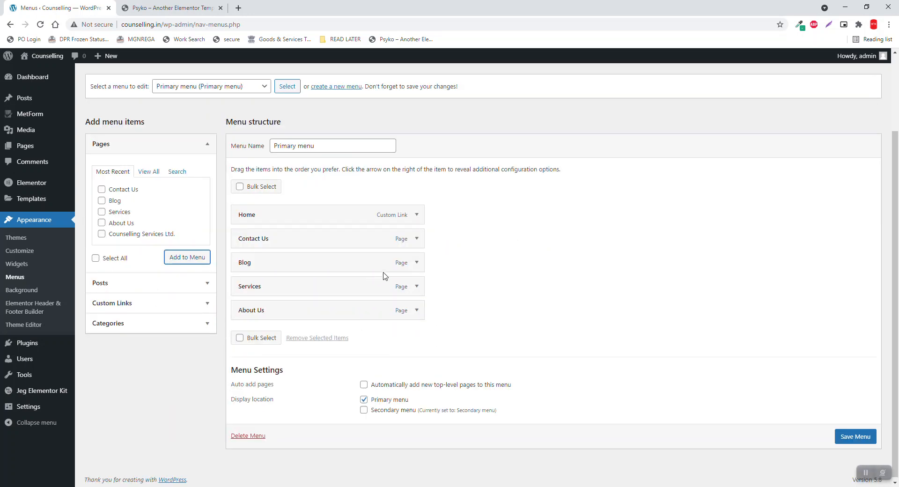
left_click(416, 218)
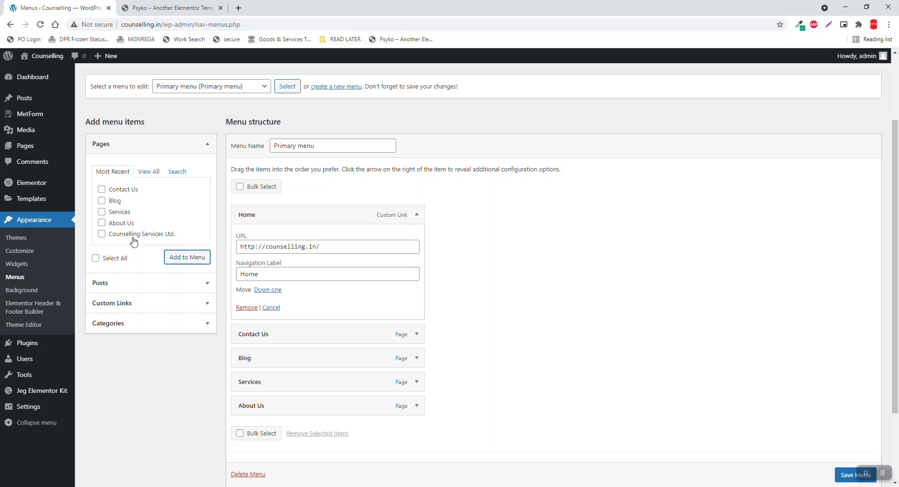
left_click(365, 243)
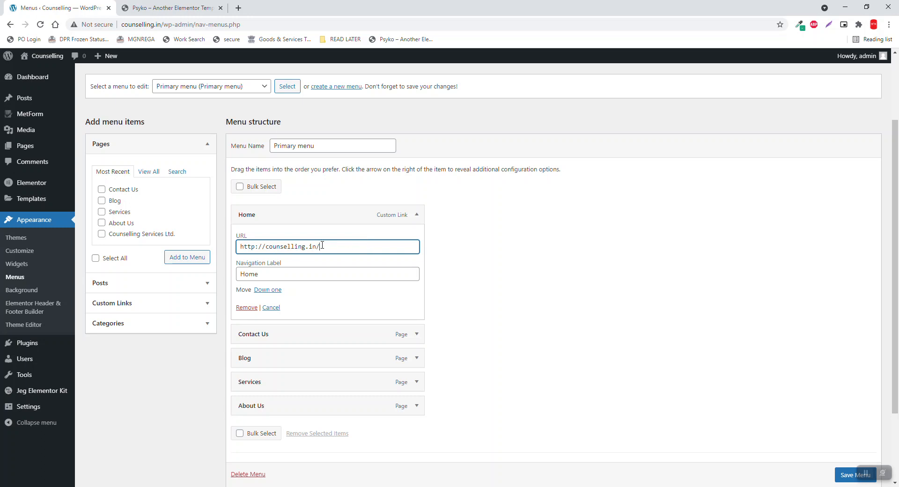
Step: Reorder the Primary menu to Home, About Us, Services, Blog, Contact Us and save it
scroll(323, 245, "down", 2)
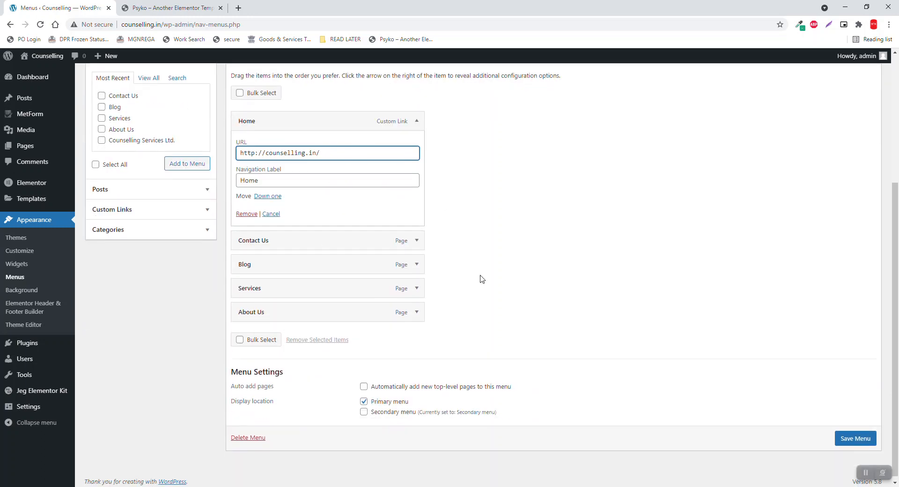
left_click_drag(318, 244, 275, 313)
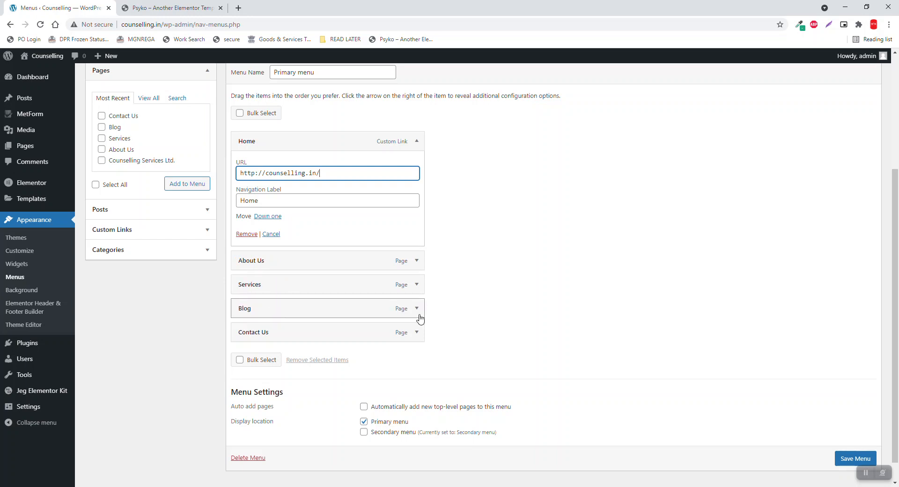
scroll(722, 384, "down", 1)
left_click(847, 435)
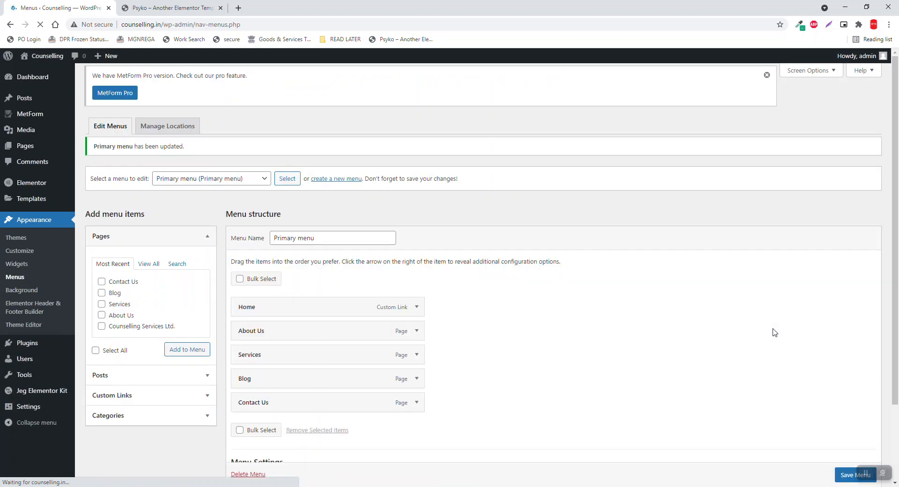
scroll(771, 328, "down", 4)
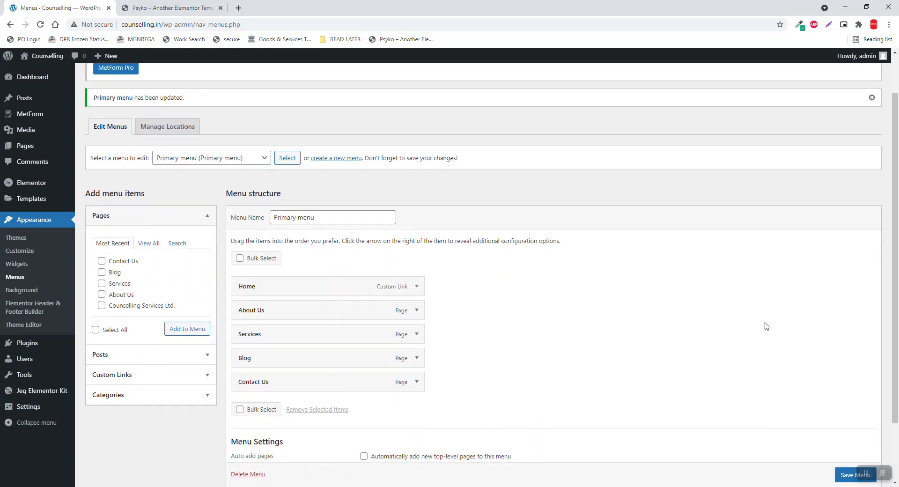
Step: Set the site tagline to "#1 Counselling Services Company in Manipur" in the General settings and save
mouse_move(32, 408)
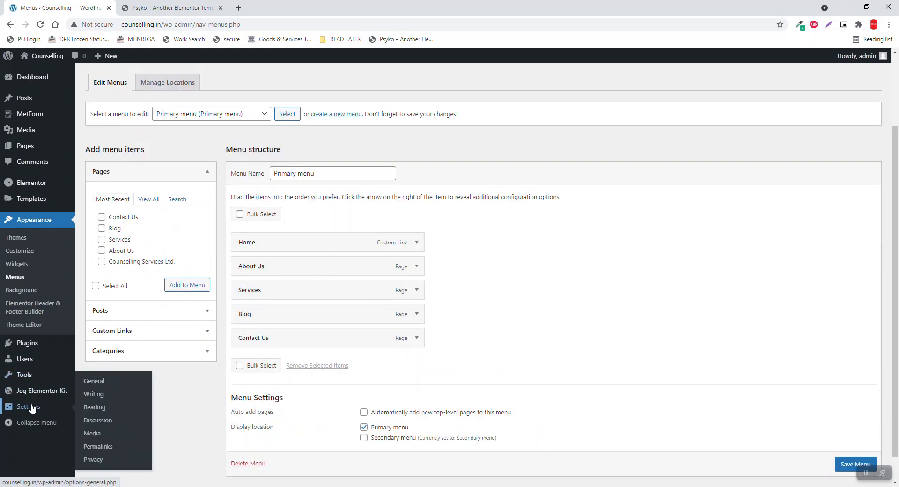
left_click(103, 381)
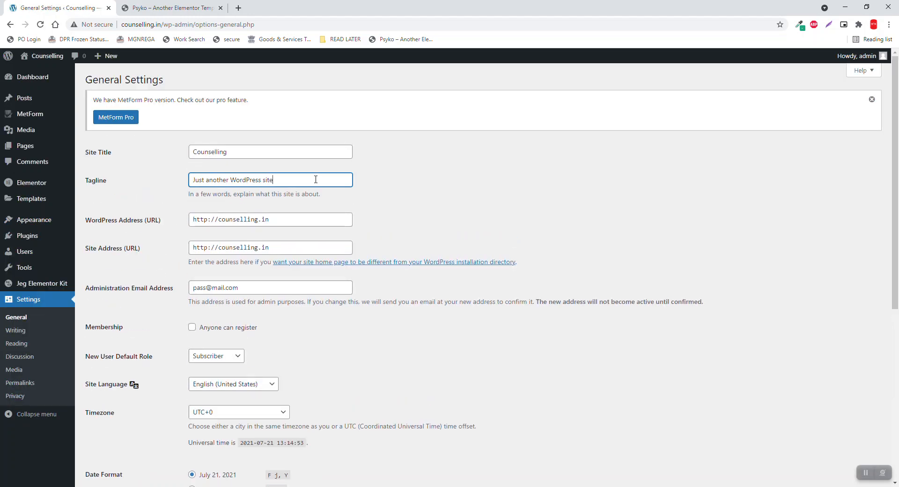
triple_click(307, 179)
mouse_move(2, 186)
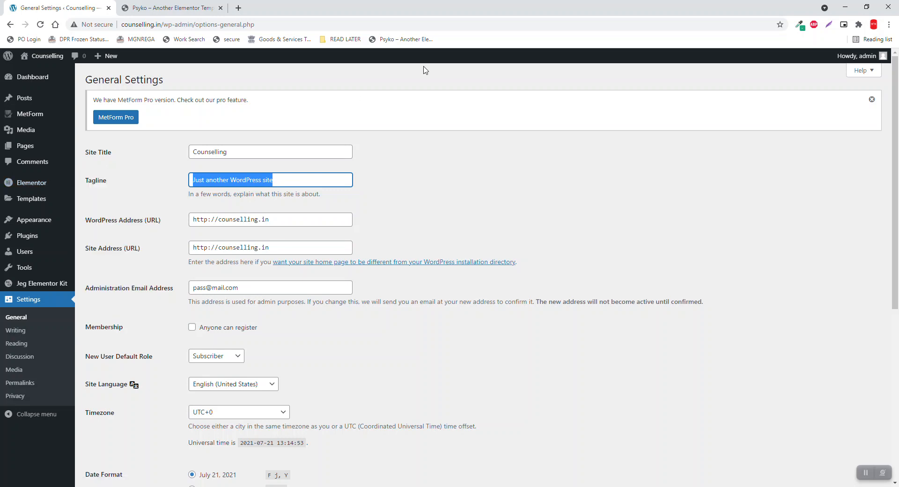
type("N")
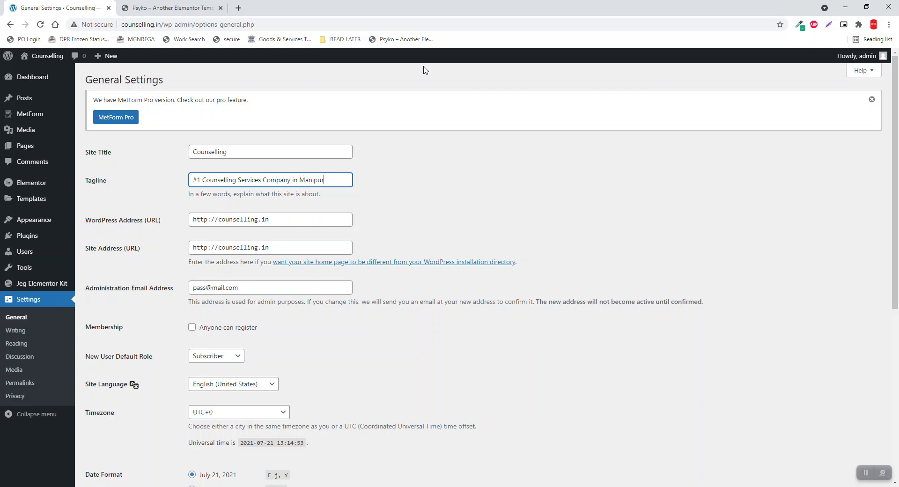
scroll(296, 268, "down", 3)
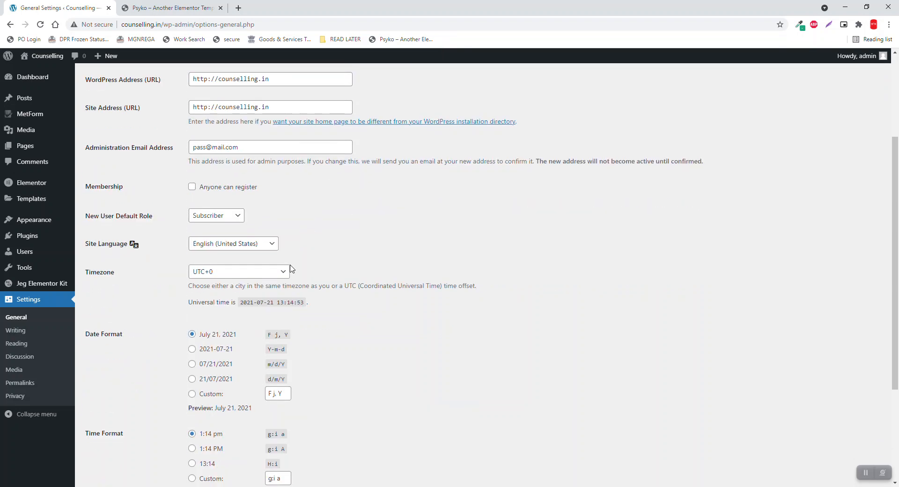
scroll(292, 269, "down", 3)
left_click(115, 438)
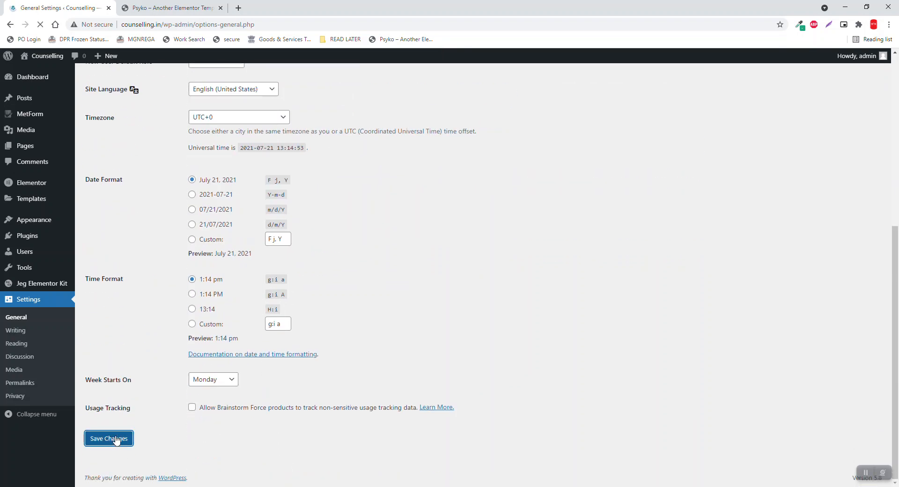
Step: Make the static page "Counselling Services Ltd." the homepage in the Reading settings and save
scroll(170, 385, "down", 7)
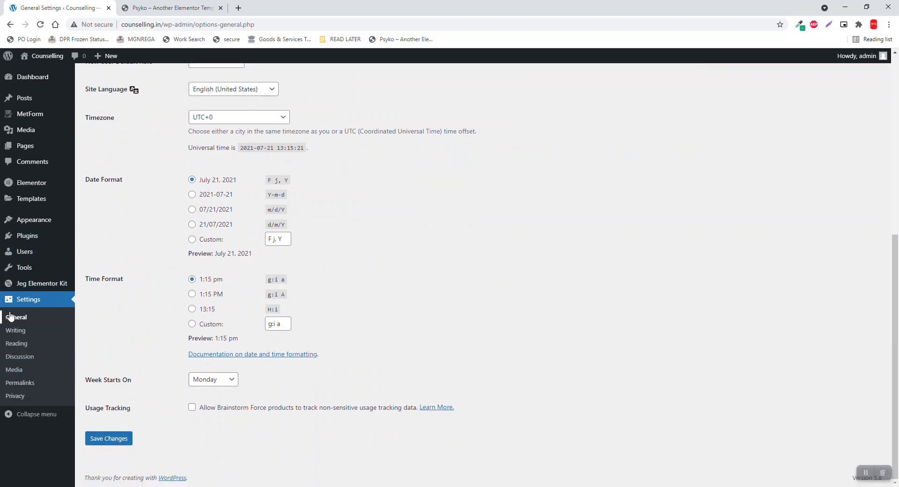
scroll(112, 300, "up", 1)
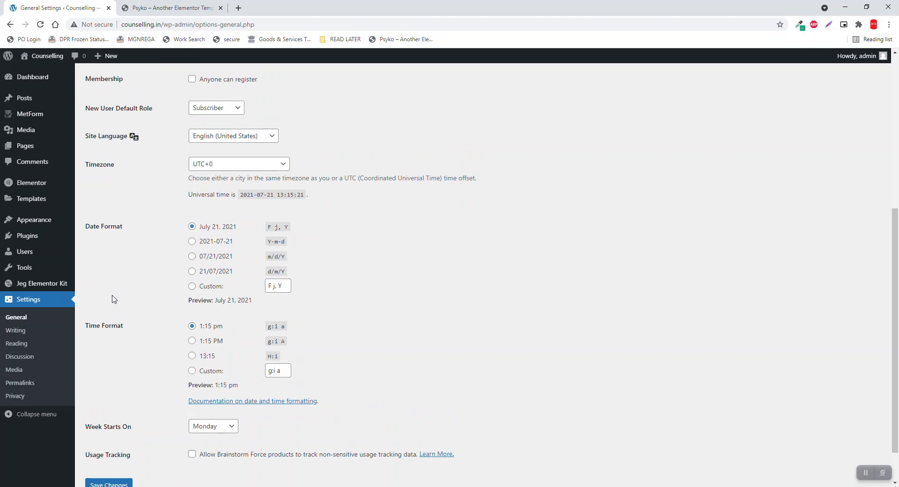
left_click(29, 349)
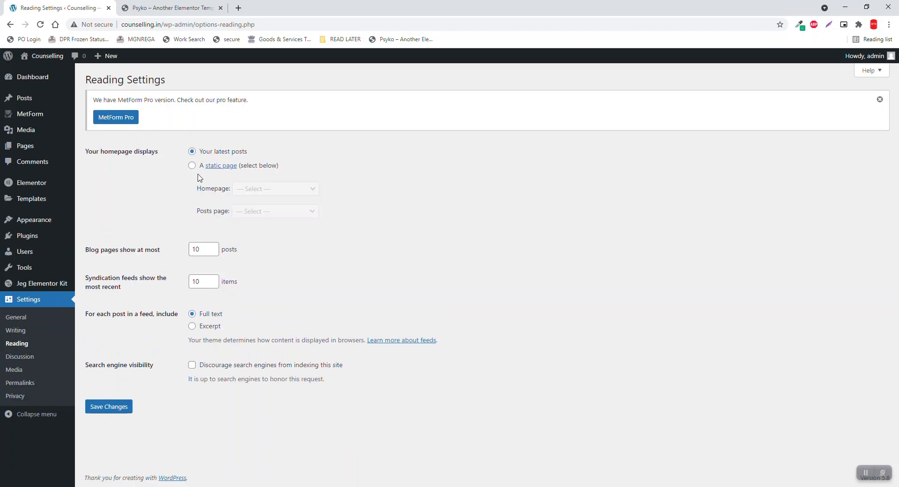
left_click(192, 166)
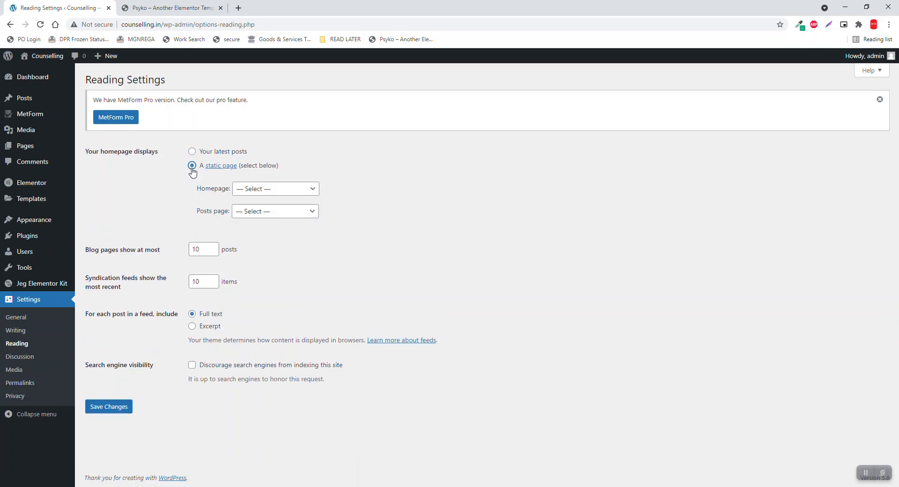
left_click(283, 191)
left_click(287, 240)
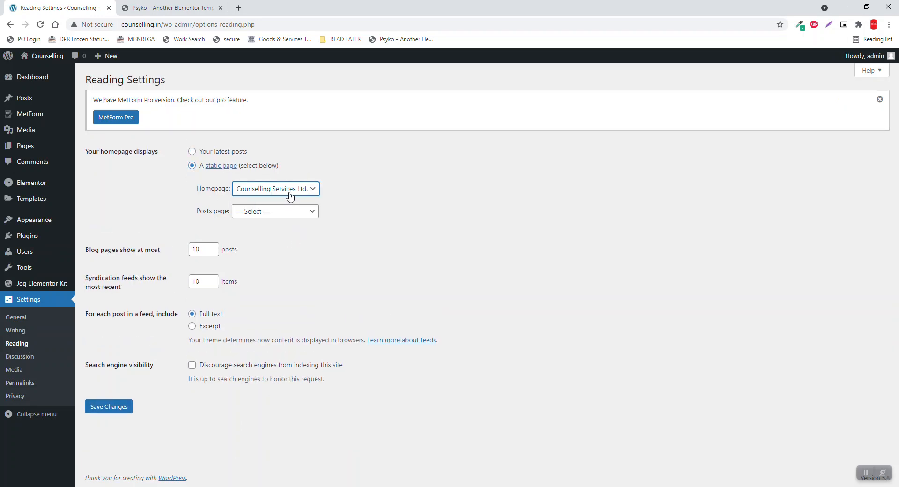
left_click(119, 407)
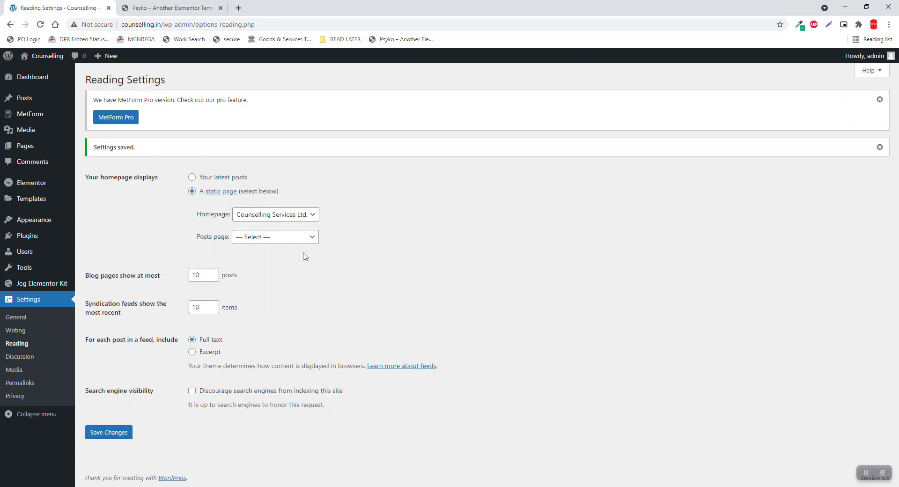
Step: Set the site's permalink structure to Post name in the Permalink settings and save
left_click(18, 382)
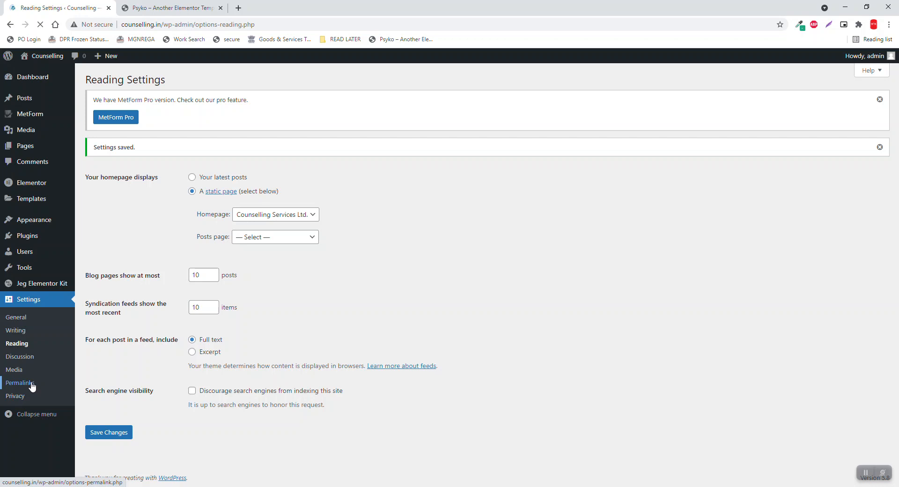
scroll(432, 216, "down", 1)
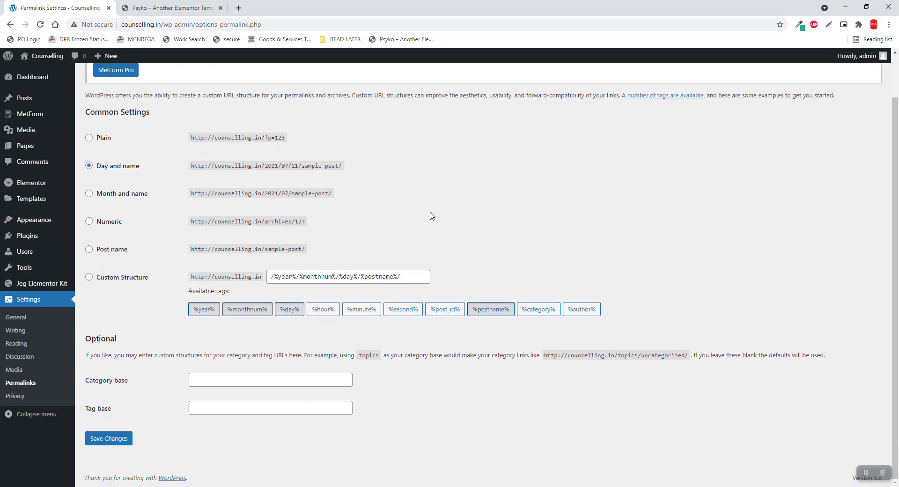
left_click(109, 251)
left_click(120, 443)
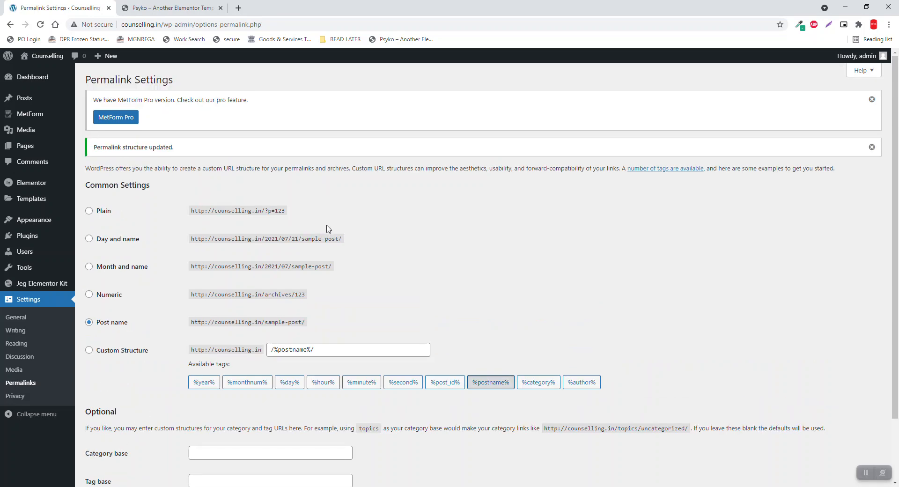
Step: Examine how the Services page of the Pzyche demo site lays out its therapy cards
left_click(177, 6)
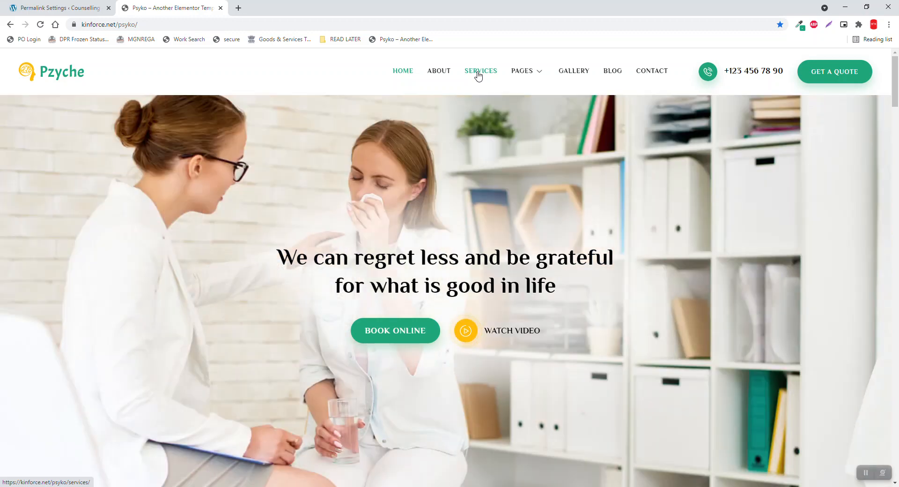
left_click(479, 75)
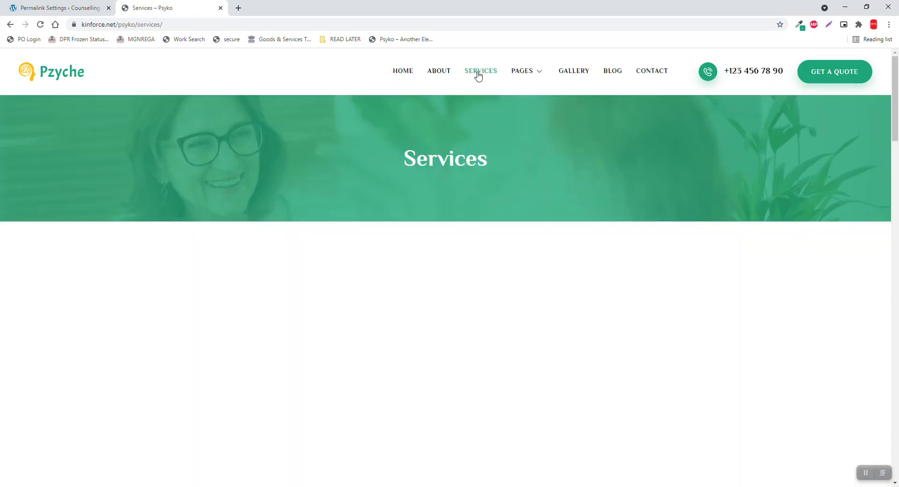
scroll(504, 166, "down", 1)
scroll(504, 168, "down", 3)
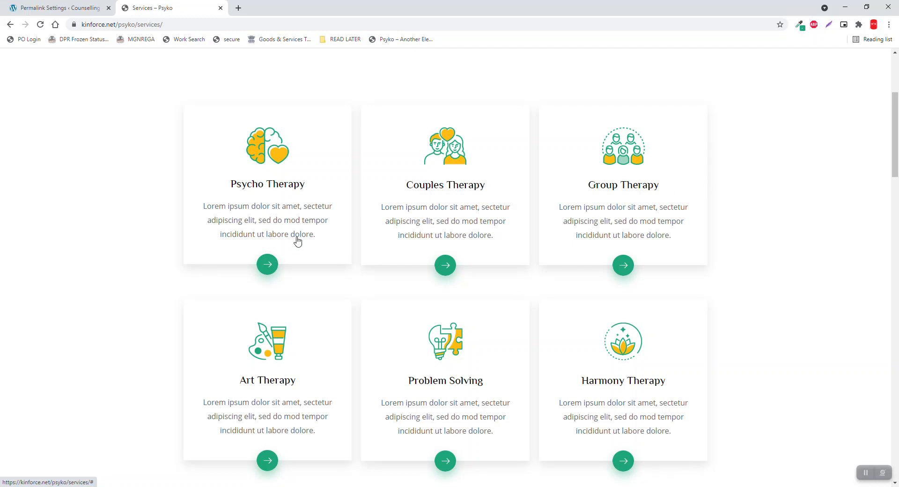
scroll(303, 246, "down", 2)
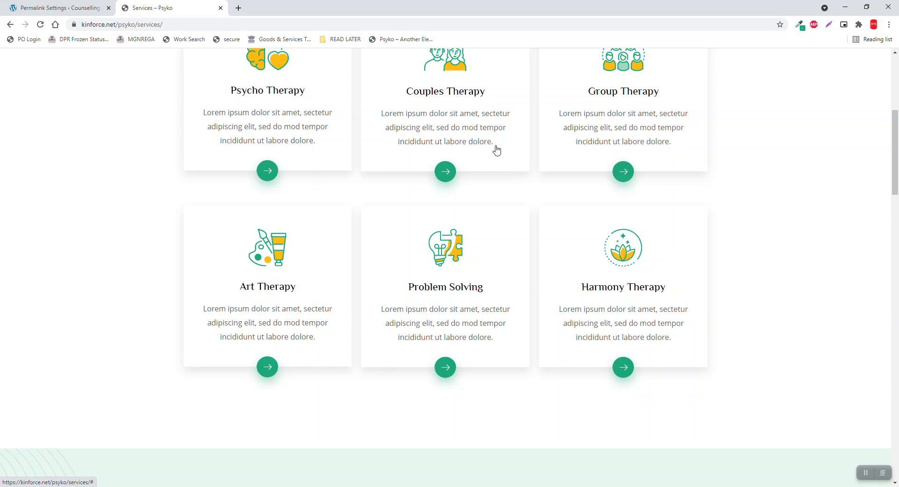
scroll(501, 152, "up", 6)
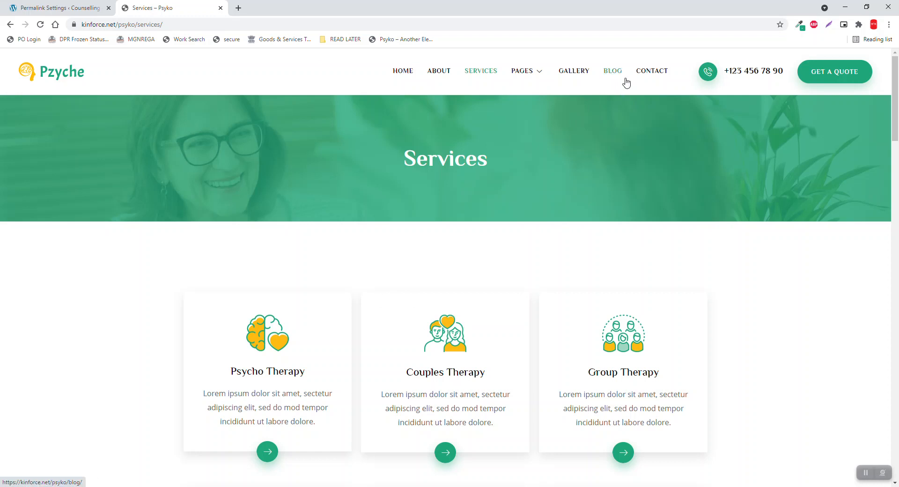
Step: Rename the Uncategorized post category to "Blog" in the WordPress site, clear its slug and update the category
left_click(68, 3)
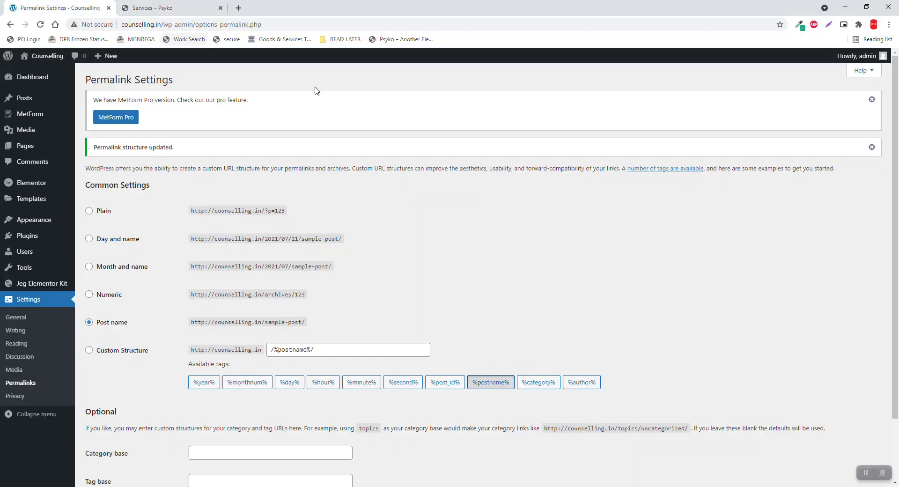
scroll(430, 194, "down", 3)
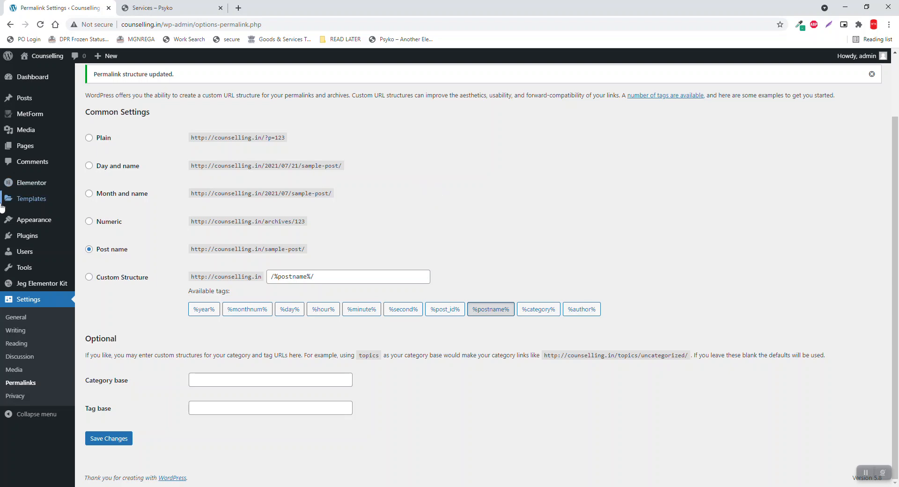
mouse_move(38, 101)
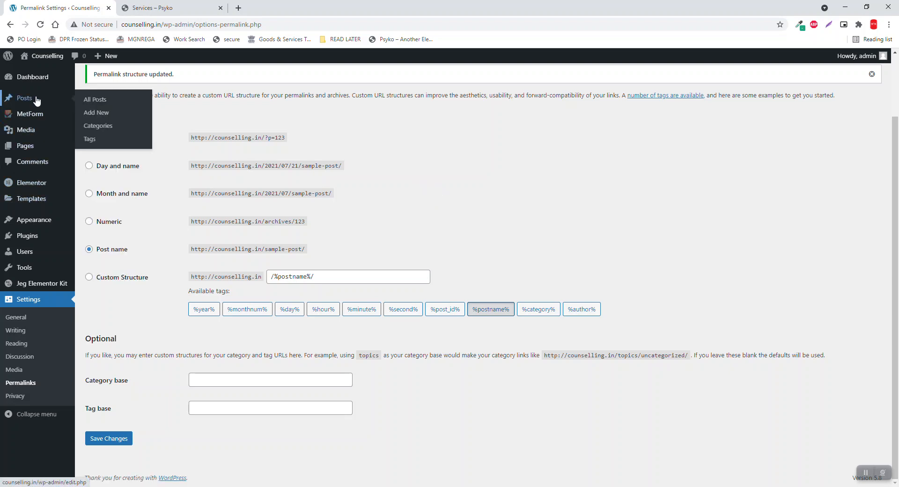
left_click(100, 128)
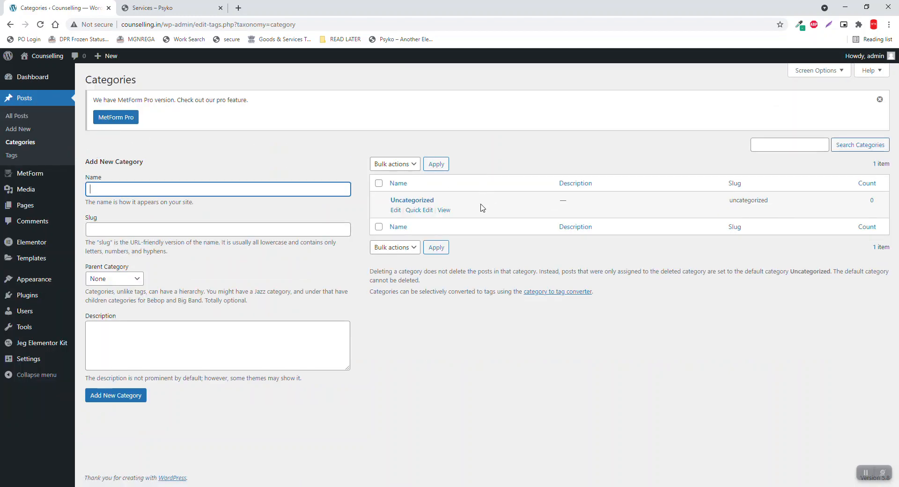
left_click(413, 210)
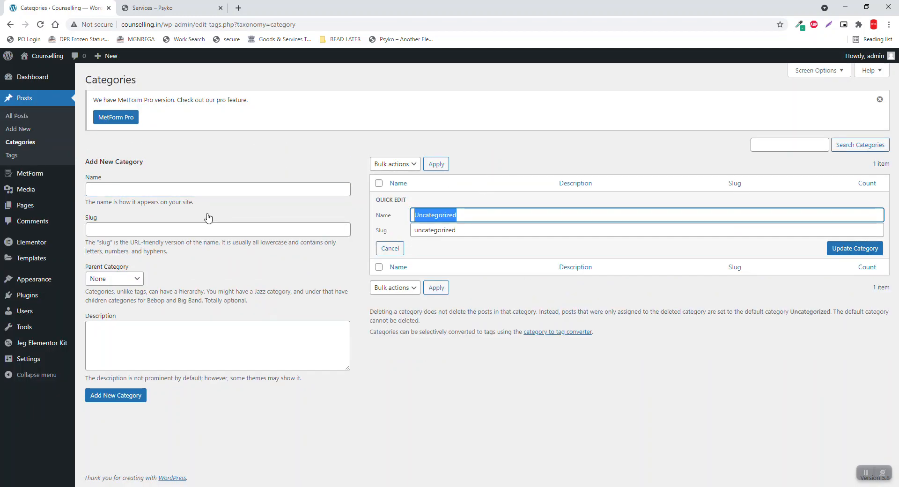
type("Blgo")
key("BackSpace")
key("BackSpace")
type("og")
key("Tab")
key("BackSpace")
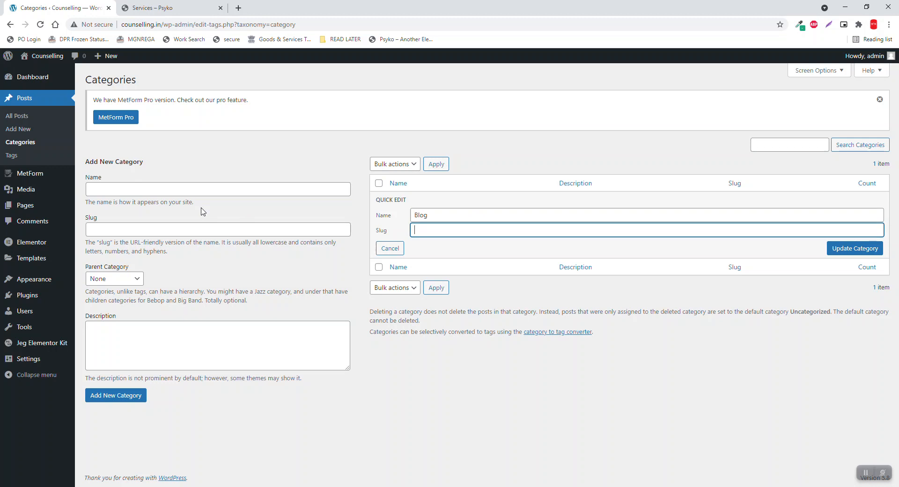
left_click(862, 248)
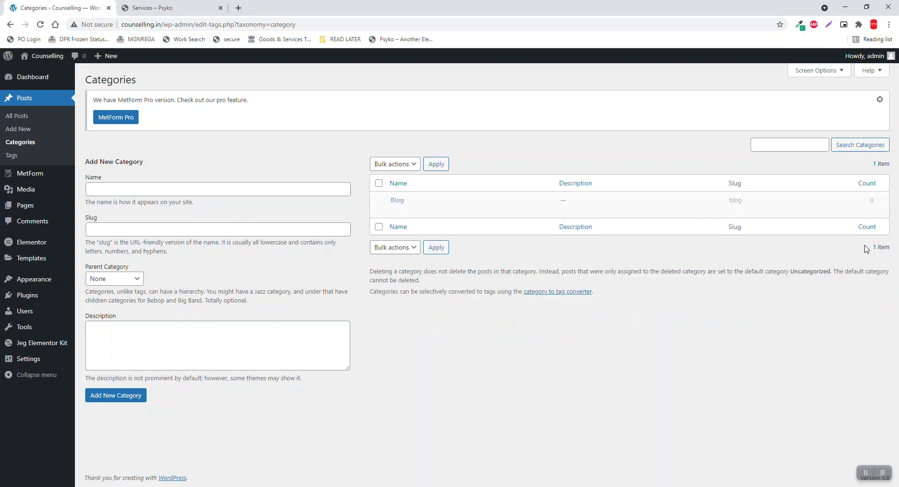
left_click(188, 186)
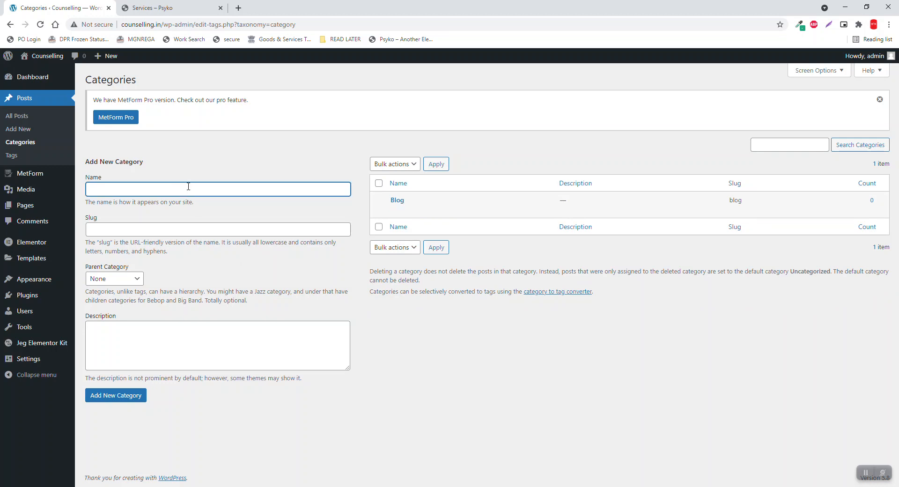
type("Service")
left_click(151, 7)
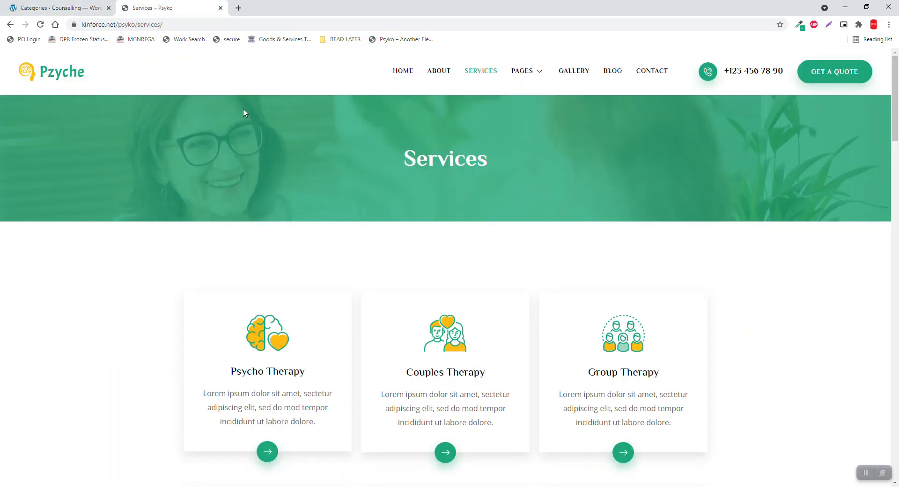
scroll(412, 234, "down", 3)
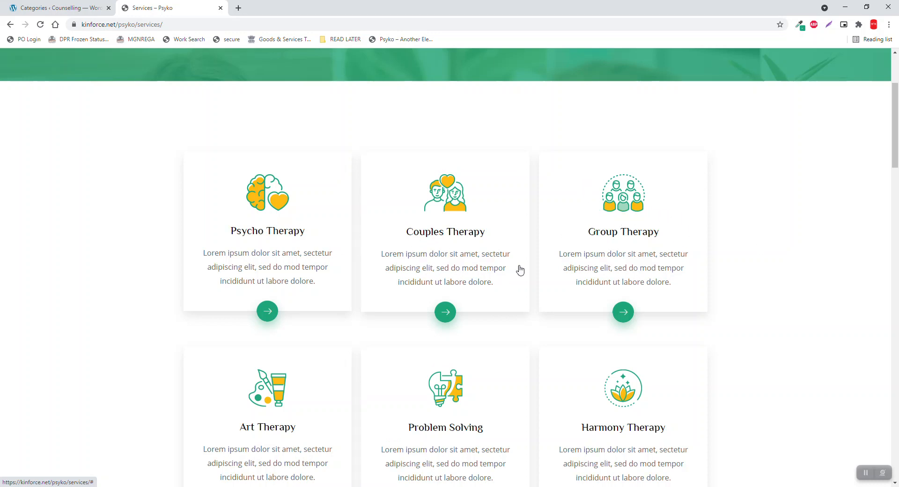
left_click(53, 4)
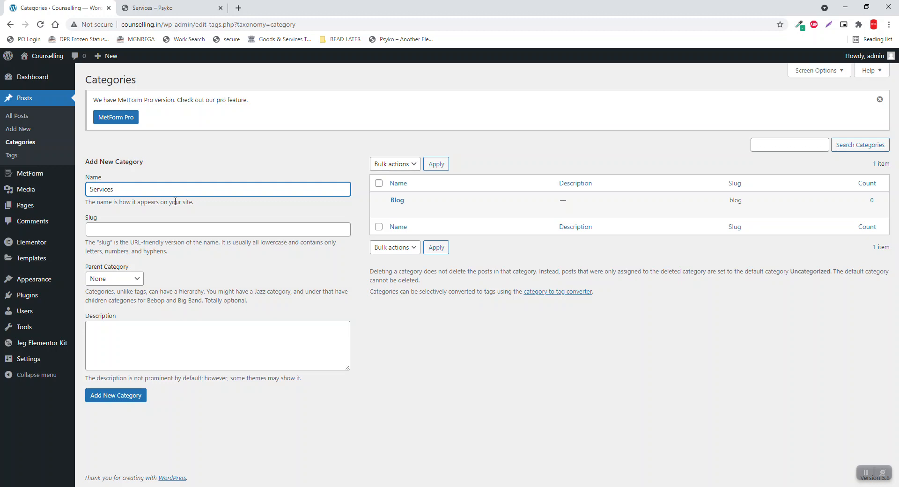
left_click(192, 7)
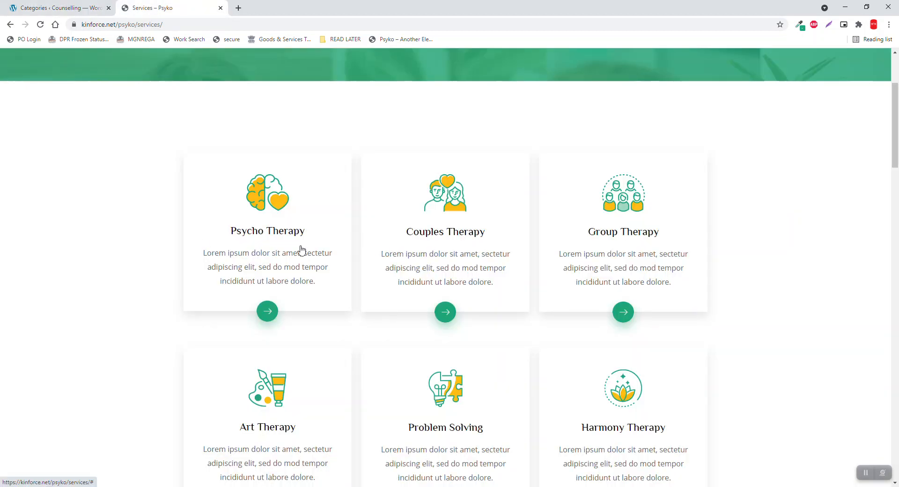
left_click(75, 8)
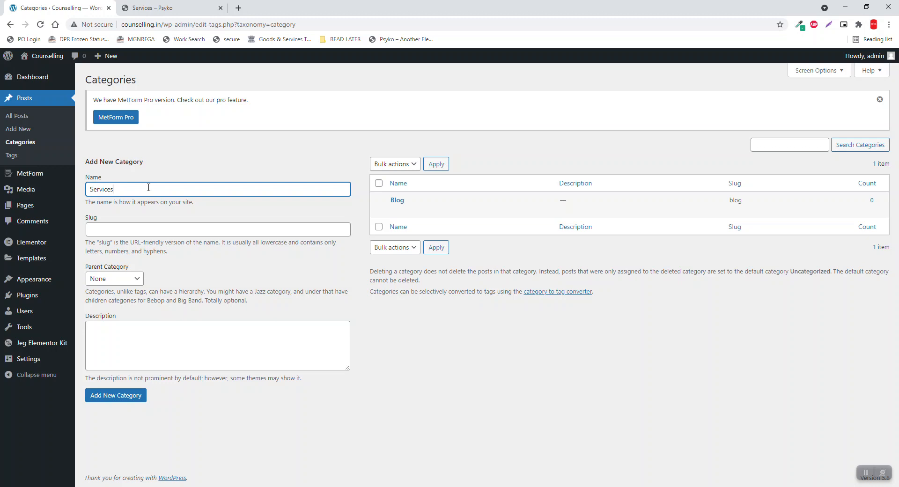
key("BackSpace")
key("BackSpace")
key("BackSpace")
key("BackSpace")
key("BackSpace")
key("BackSpace")
Step: Start a new post titled "5 Methods to Avoid Depression"
left_click(23, 132)
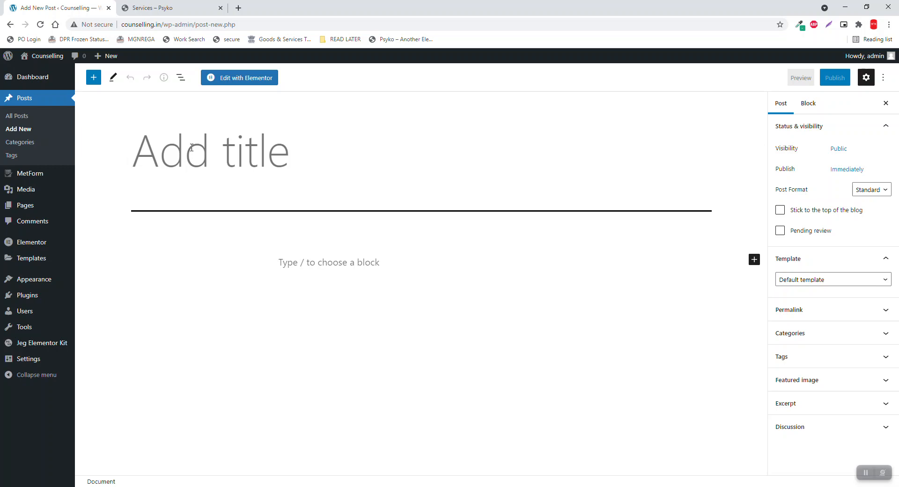
type("5 M")
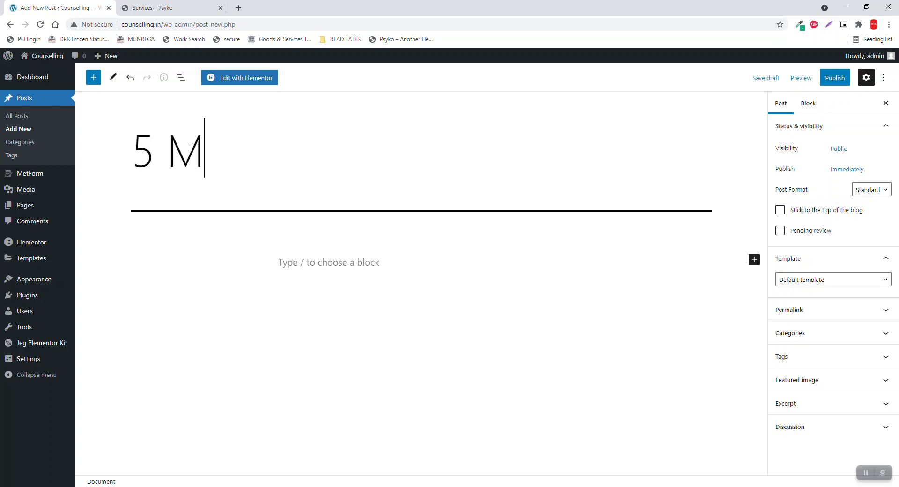
type("ethods to ")
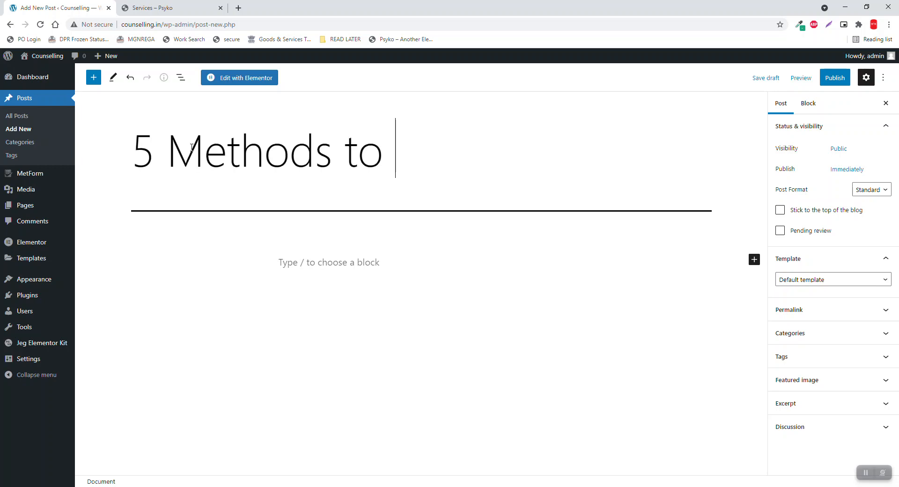
type("Avoid De")
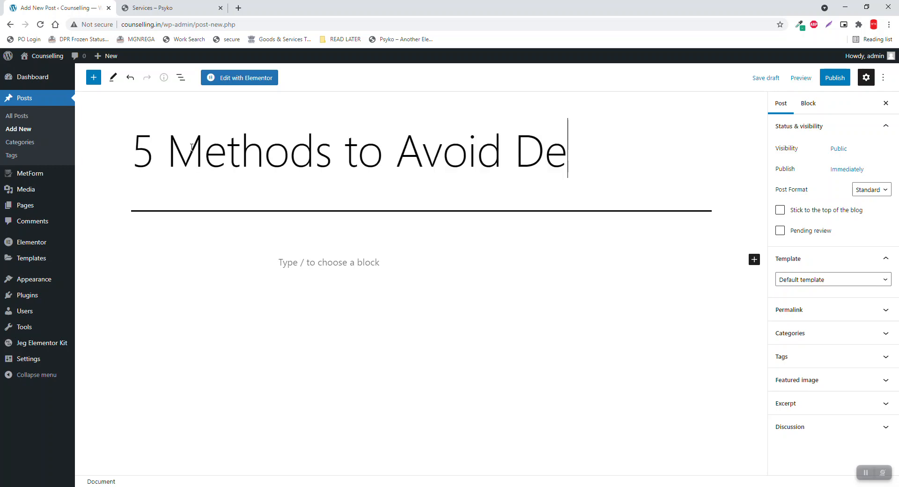
type("pression")
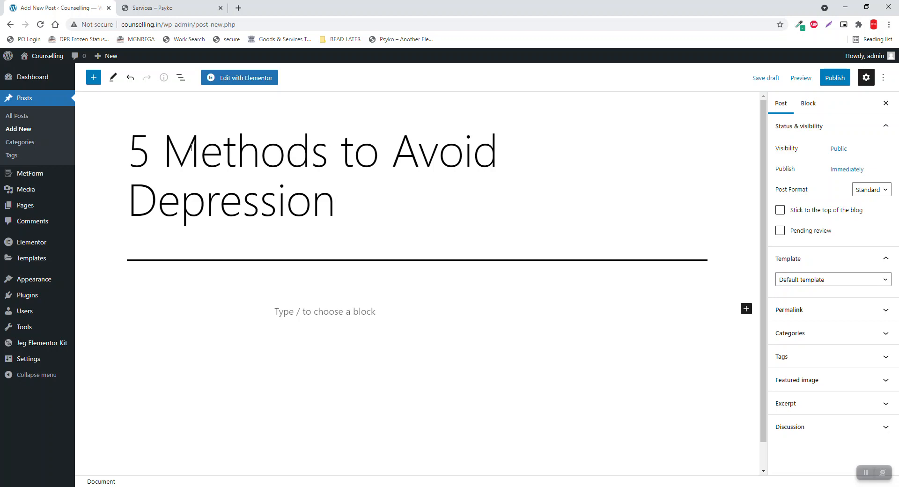
Step: Set the post's template to Elementor Full Width and expand its featured image settings
left_click(825, 283)
left_click(823, 309)
left_click(827, 379)
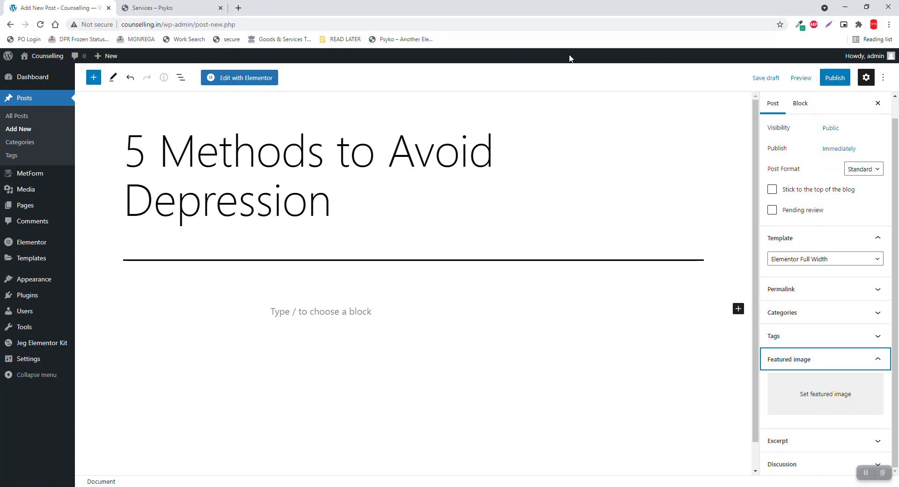
Step: Search Unsplash in a new browser tab for "depression" and open the photo of the woman sitting on a black chair
left_click(239, 7)
type("un")
key("Return")
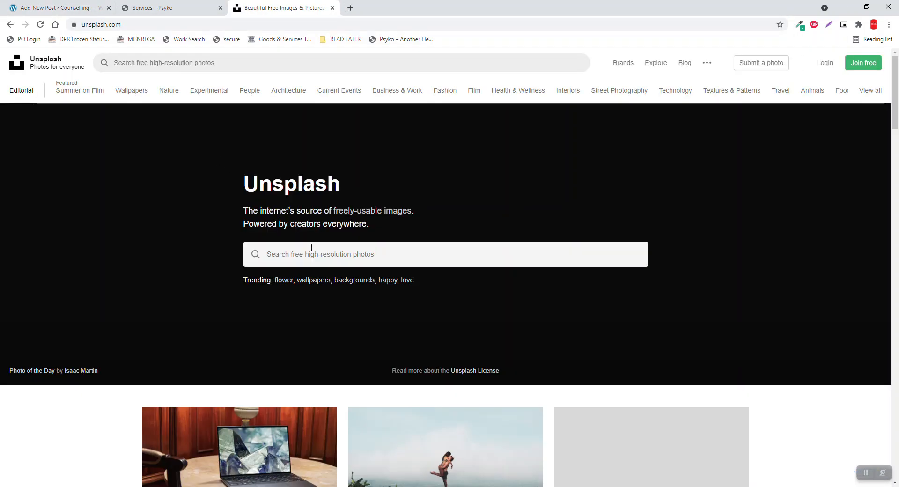
left_click(310, 251)
type("depr")
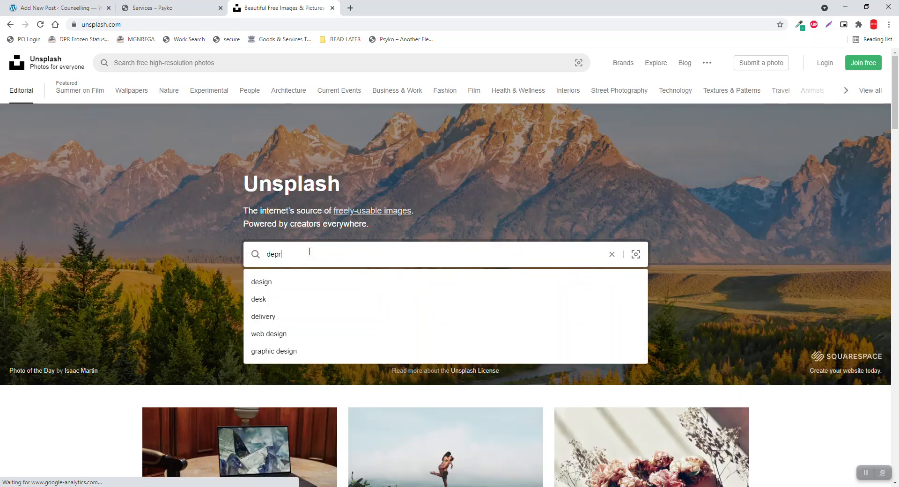
type("ession")
key("Return")
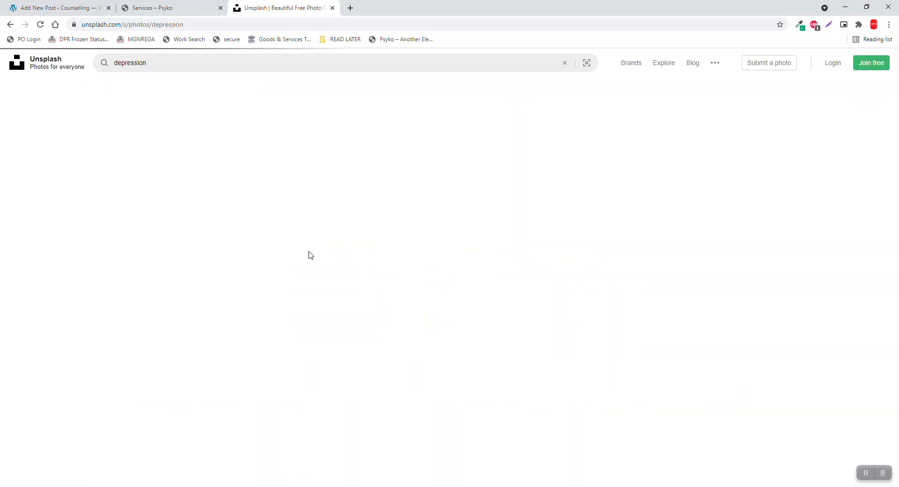
scroll(348, 202, "down", 3)
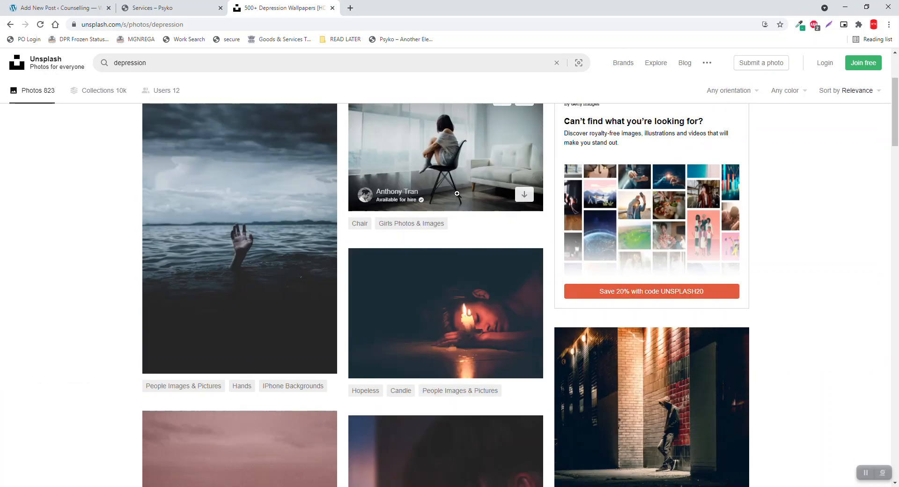
left_click(457, 194)
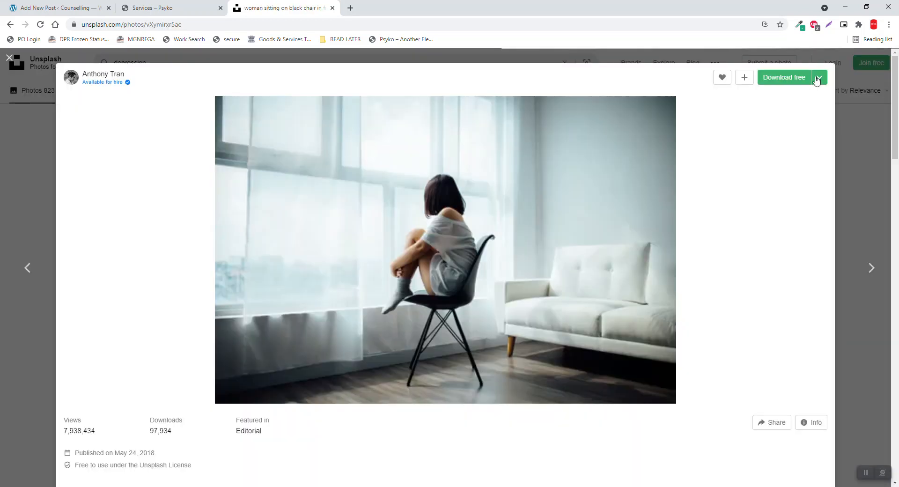
left_click(819, 78)
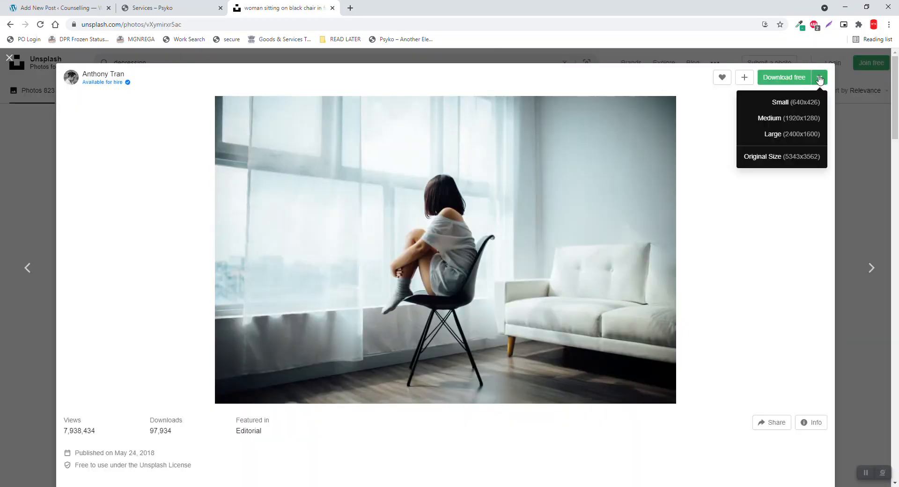
left_click(796, 103)
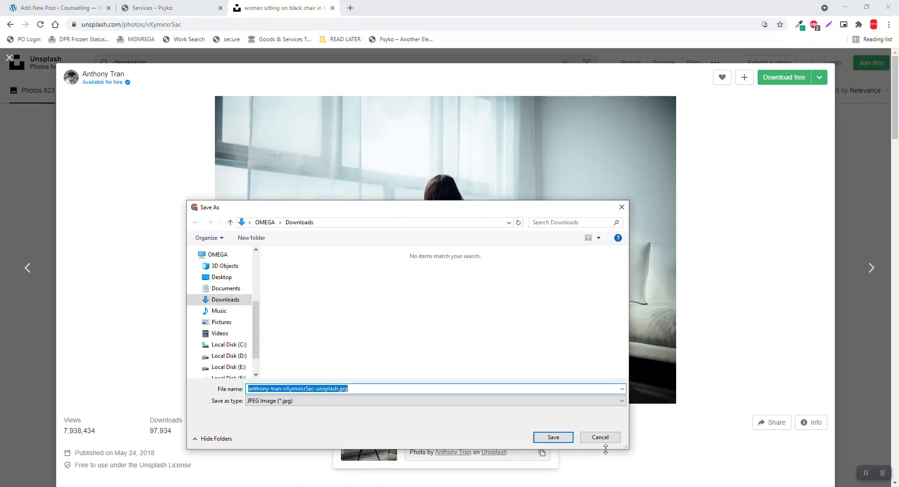
left_click(600, 437)
Step: Download the photo of the woman on the black chair in Medium size (1920x1280) to the Downloads folder
left_click(820, 77)
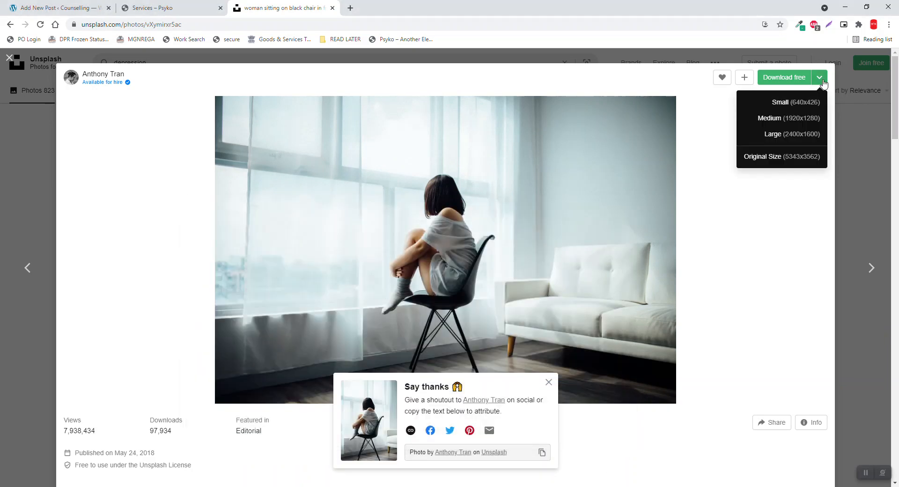
left_click(796, 119)
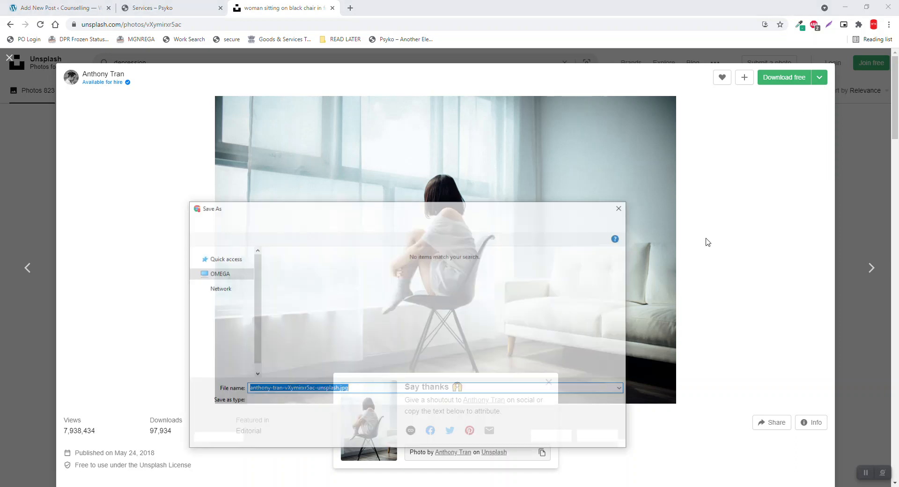
left_click(553, 437)
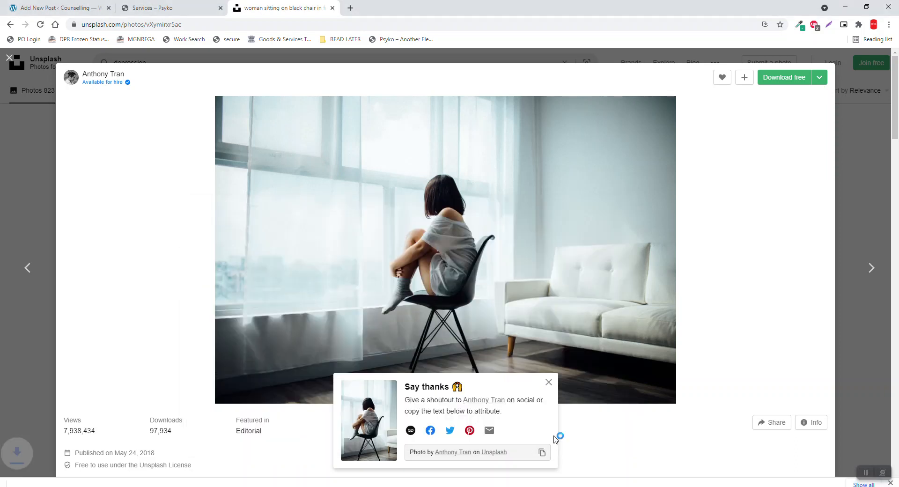
Step: Upload the downloaded photo of the woman on the chair to the WordPress media library and set it as the post's featured image
left_click(50, 4)
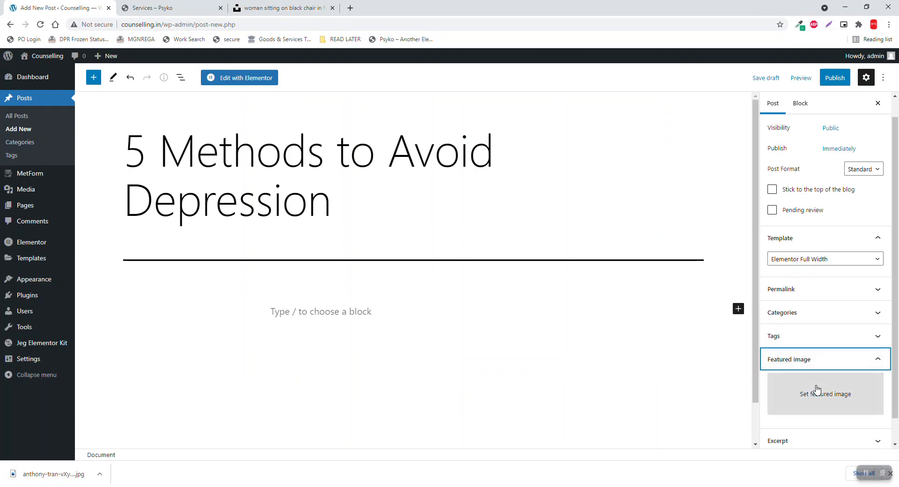
left_click(818, 390)
left_click_drag(47, 474, 203, 271)
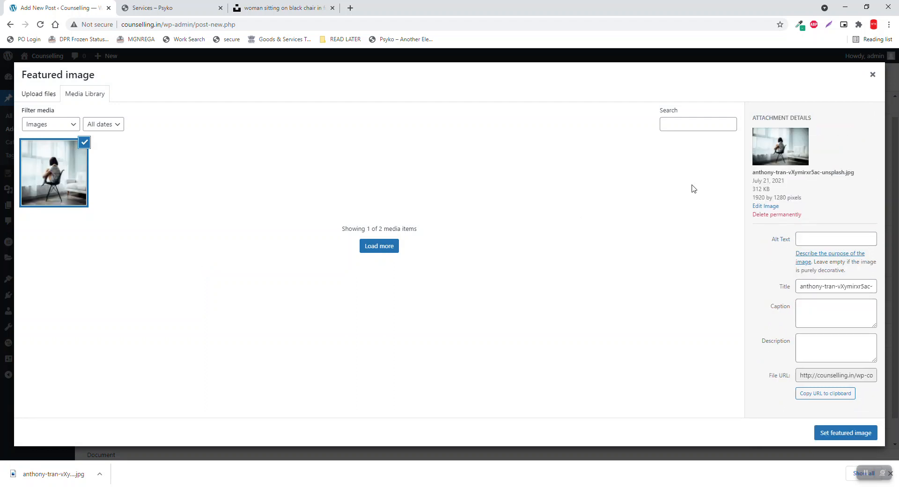
left_click(850, 435)
scroll(483, 192, "down", 1)
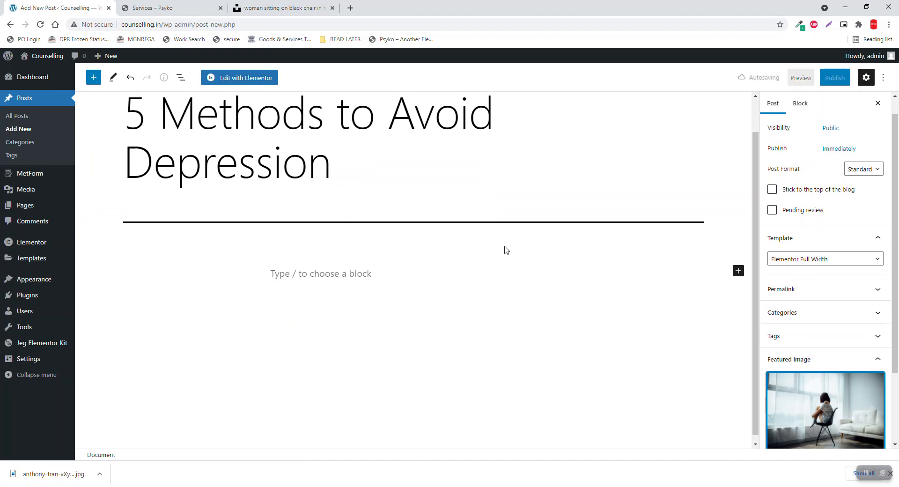
scroll(834, 262, "down", 3)
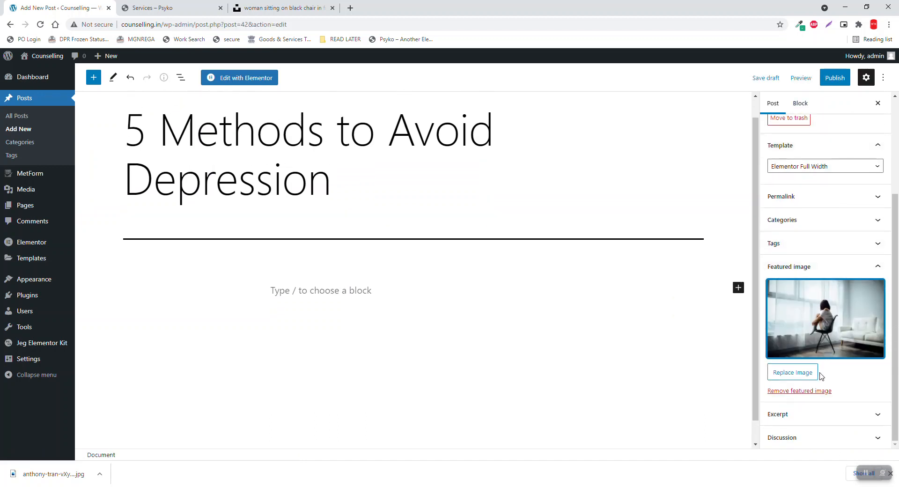
Step: Expand the post's excerpt settings and copy the first two sentences of "What is Lorem Ipsum?" from lipsum.com in a new browser tab
left_click(805, 415)
left_click(791, 375)
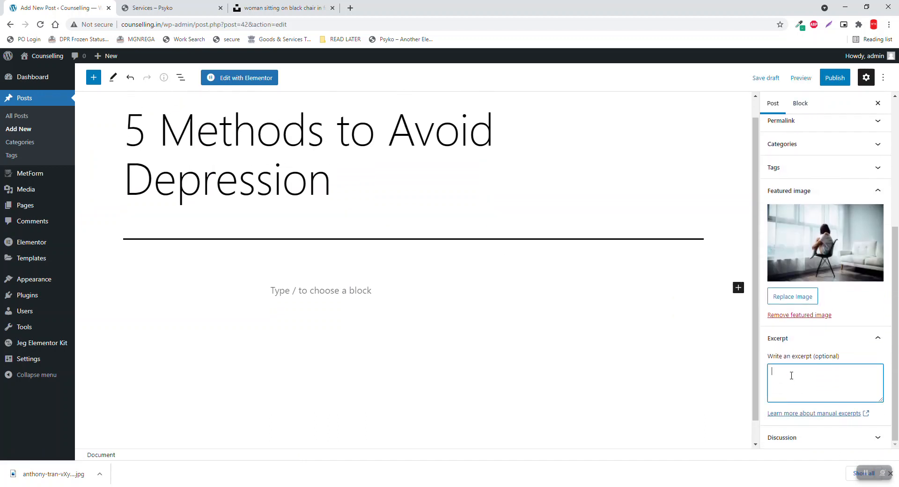
left_click(350, 8)
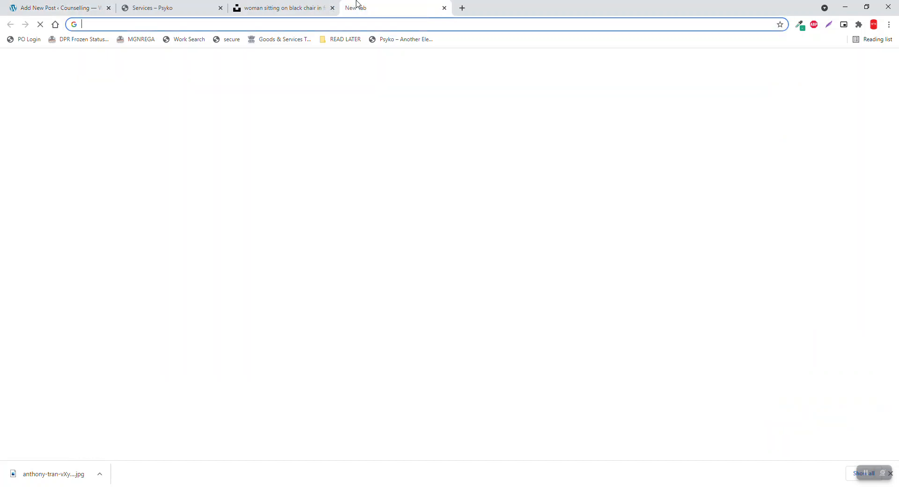
type("li")
key("Return")
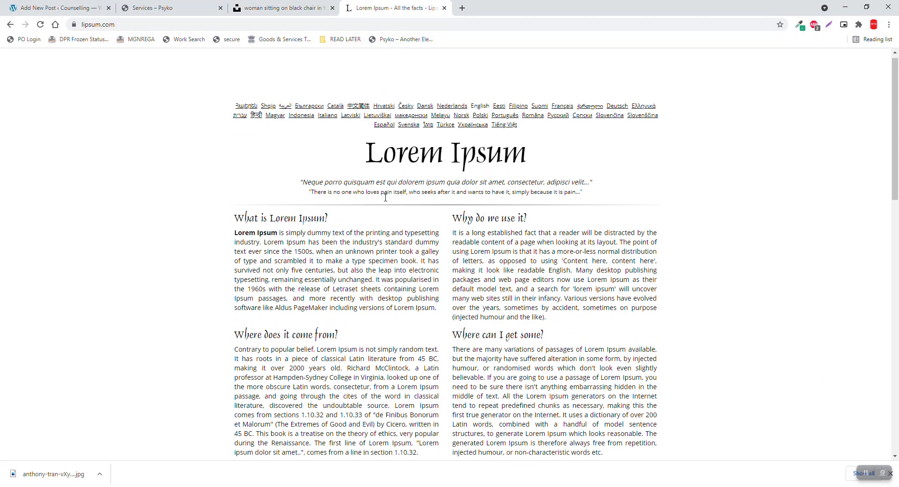
scroll(373, 201, "down", 2)
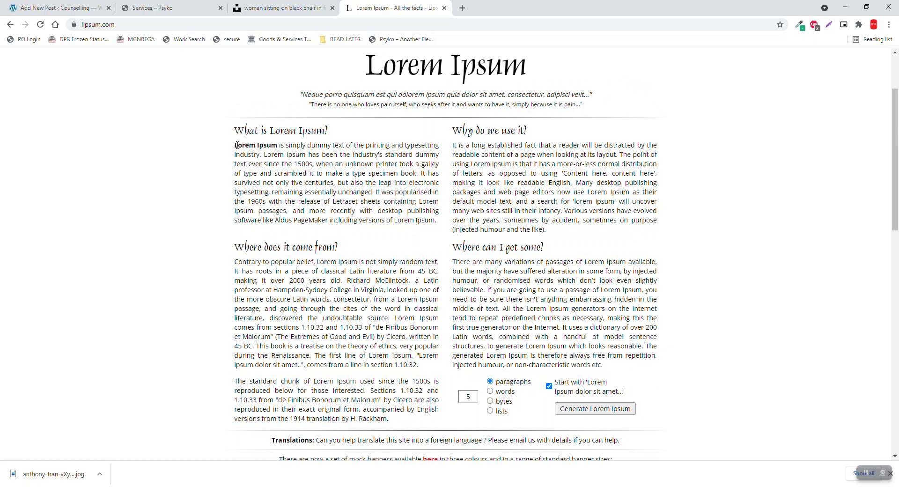
left_click_drag(235, 145, 418, 173)
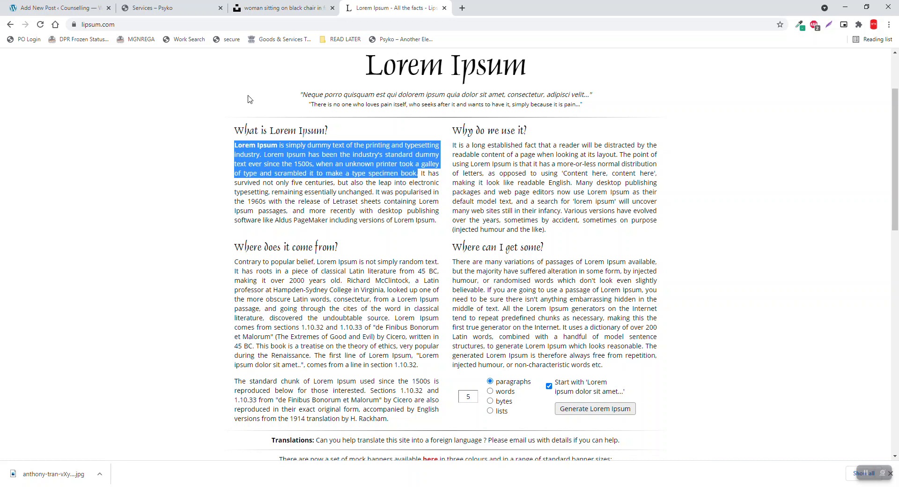
Step: Paste the copied Lorem Ipsum sentences into the excerpt of the "5 Methods to Avoid Depression" post
left_click(47, 7)
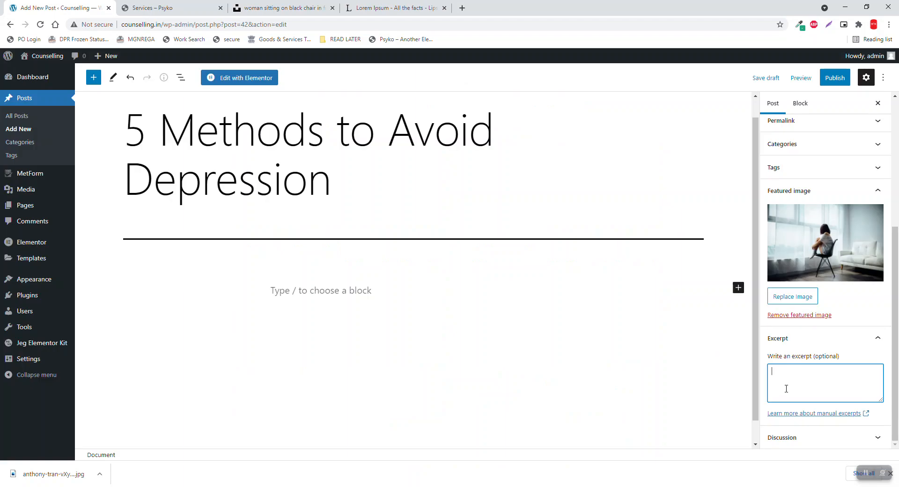
key("ctrl+v")
scroll(790, 376, "up", 2)
scroll(790, 376, "down", 2)
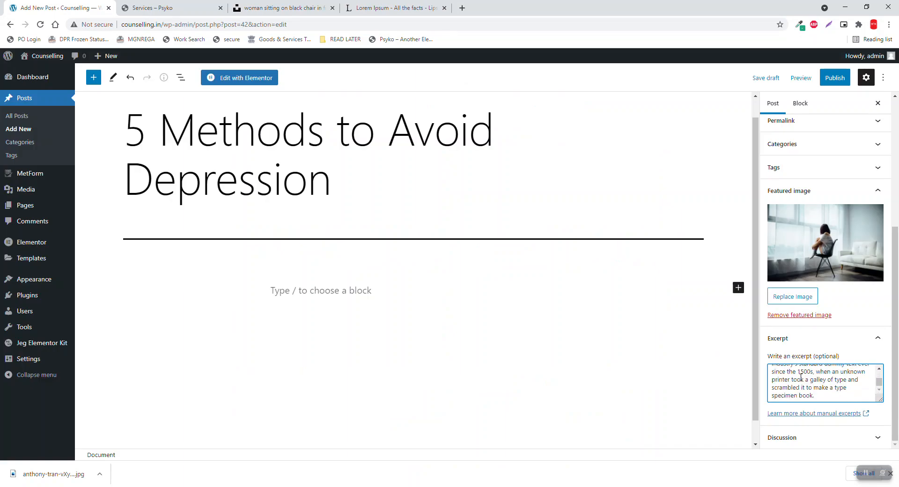
Step: Publish the post and expand its category settings to check the assigned category
left_click(835, 79)
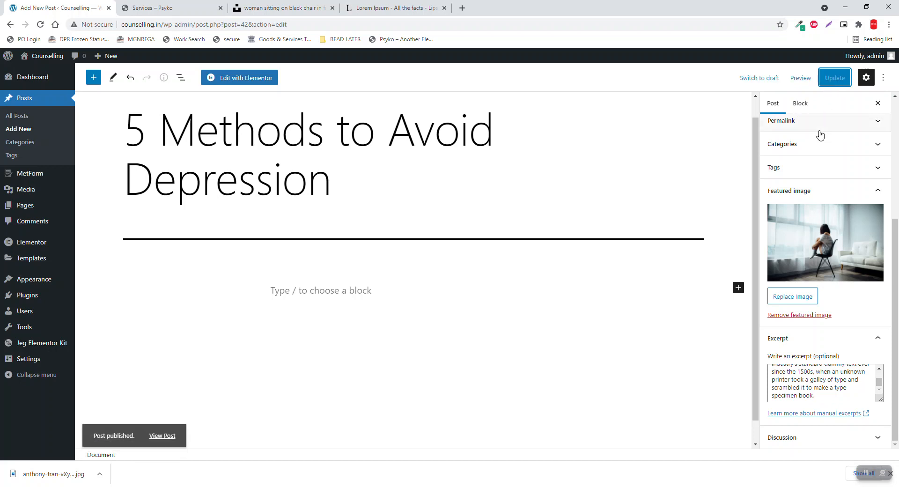
left_click(817, 144)
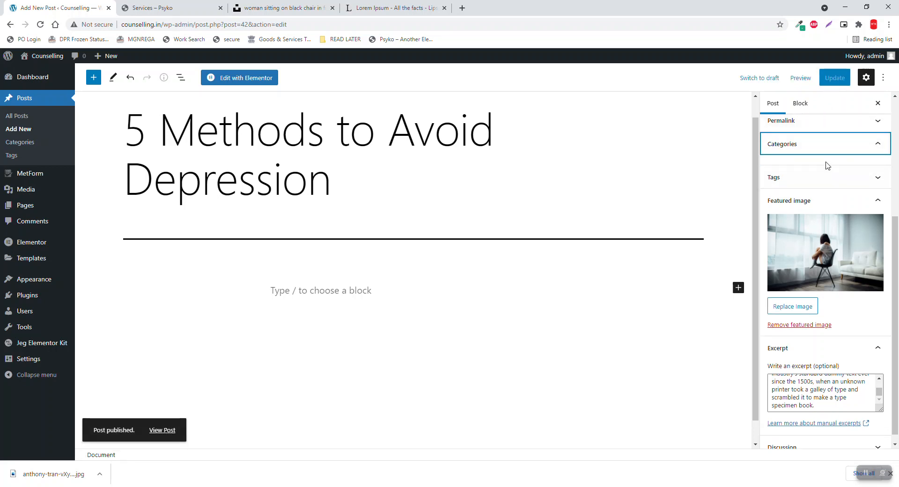
scroll(779, 228, "up", 1)
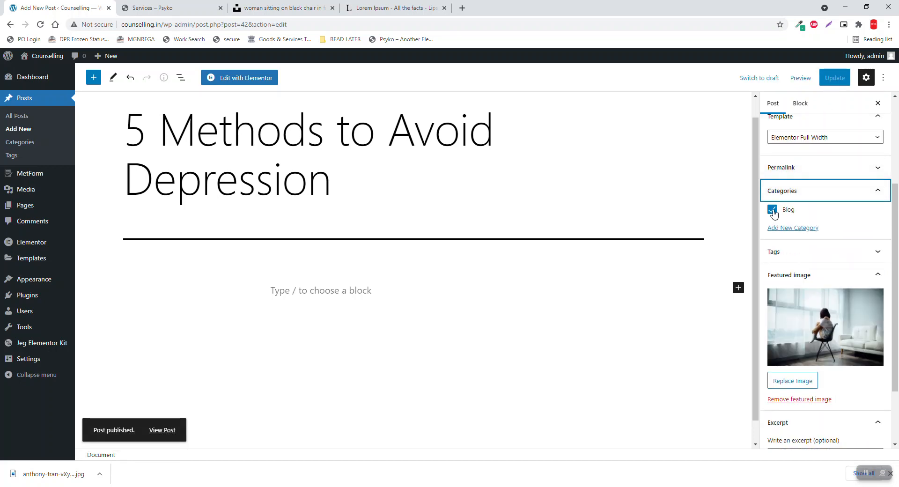
scroll(791, 218, "up", 1)
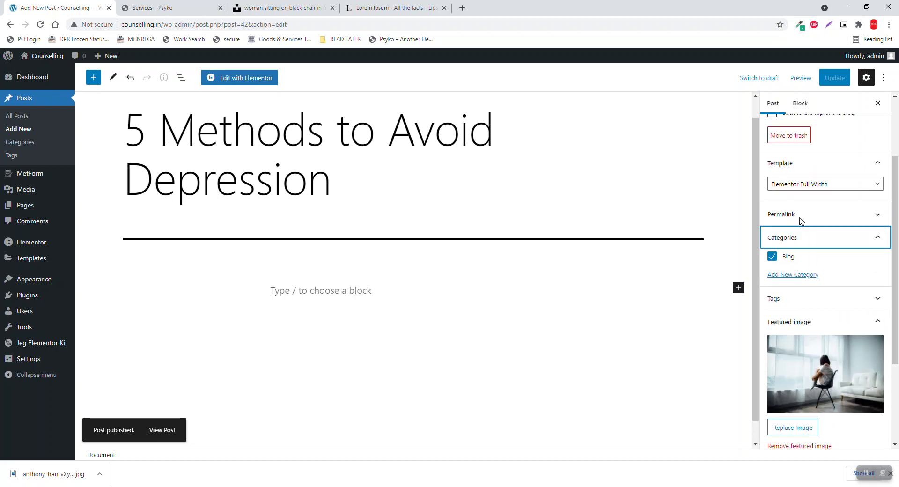
Step: Start another new post titled "10 Methods to Reduce Stress"
left_click(22, 131)
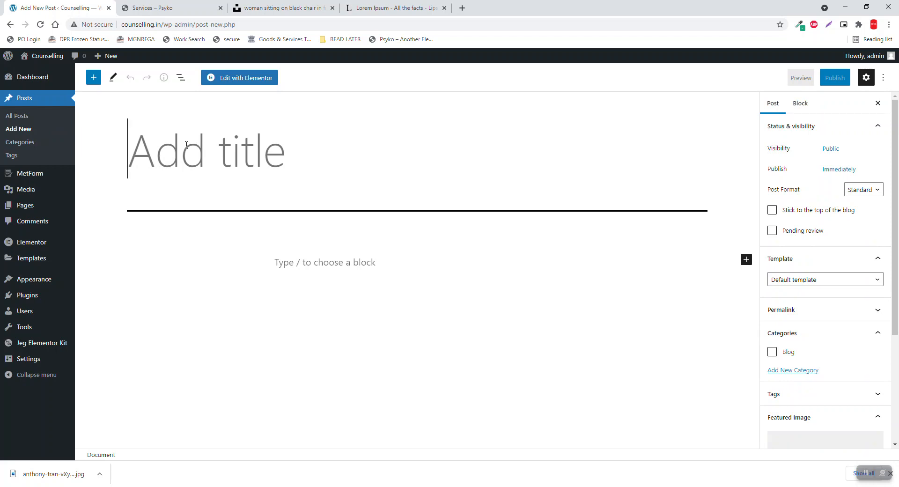
type("10")
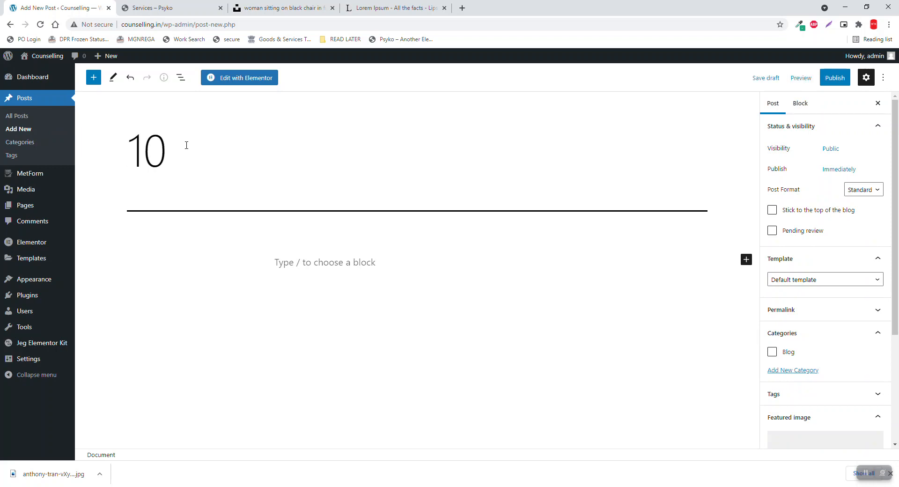
type(" Methods")
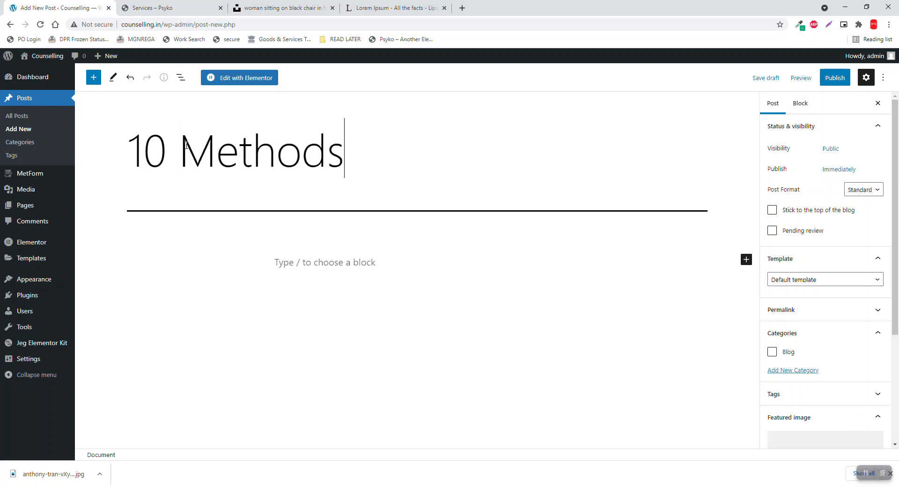
type(" to Reduce S")
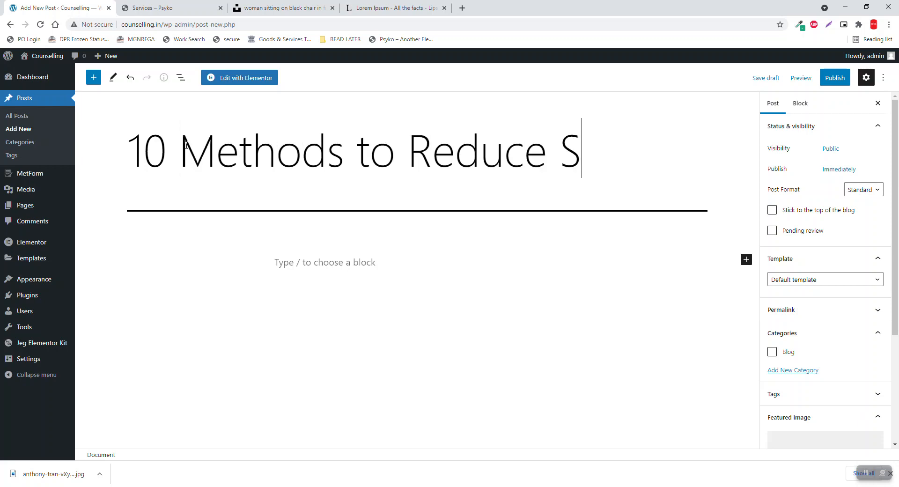
type("tress")
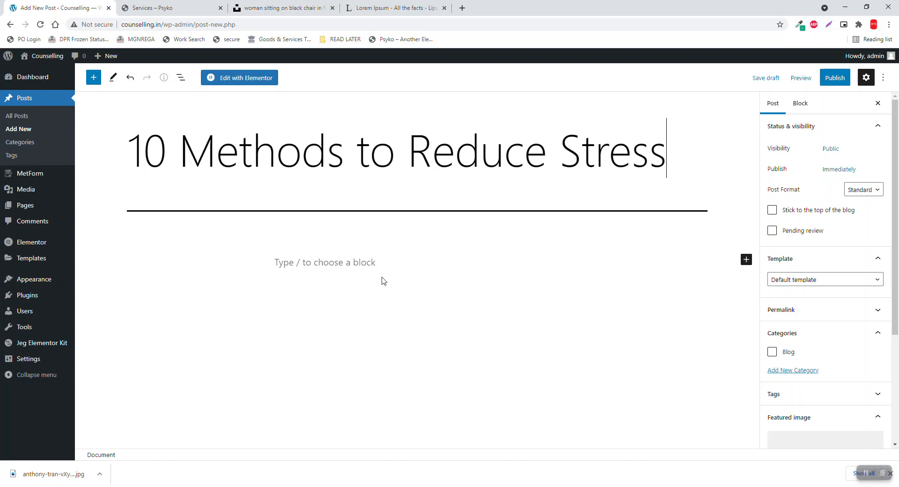
Step: Set the new post's template to Elementor Full Width and assign it to the Blog category
left_click(860, 280)
left_click(846, 308)
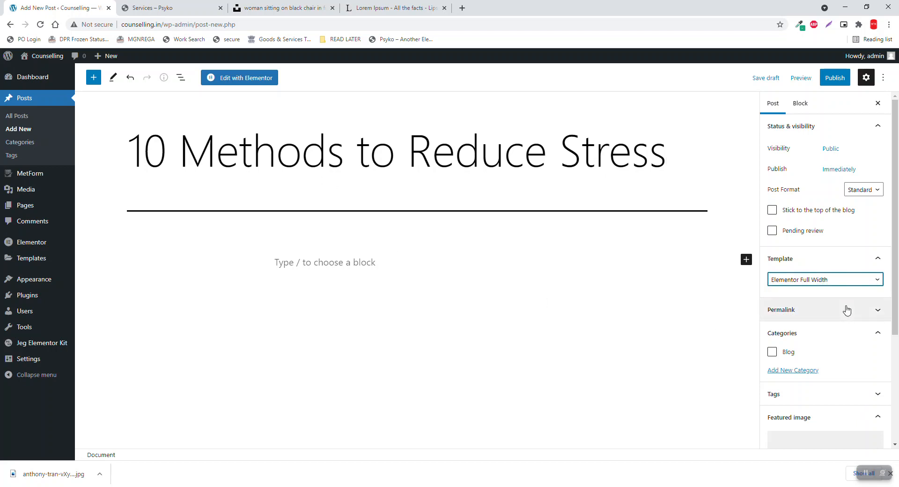
scroll(837, 311, "down", 1)
left_click(773, 305)
scroll(841, 370, "down", 3)
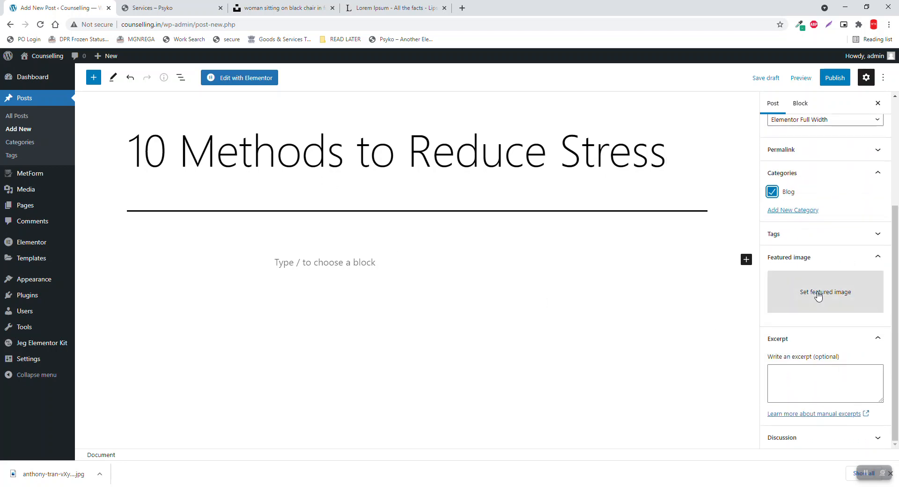
Step: Start setting the featured image, browse the depression photos in the Unsplash tab and open the one of the woman sitting on the end of a dock
left_click(819, 295)
left_click(349, 5)
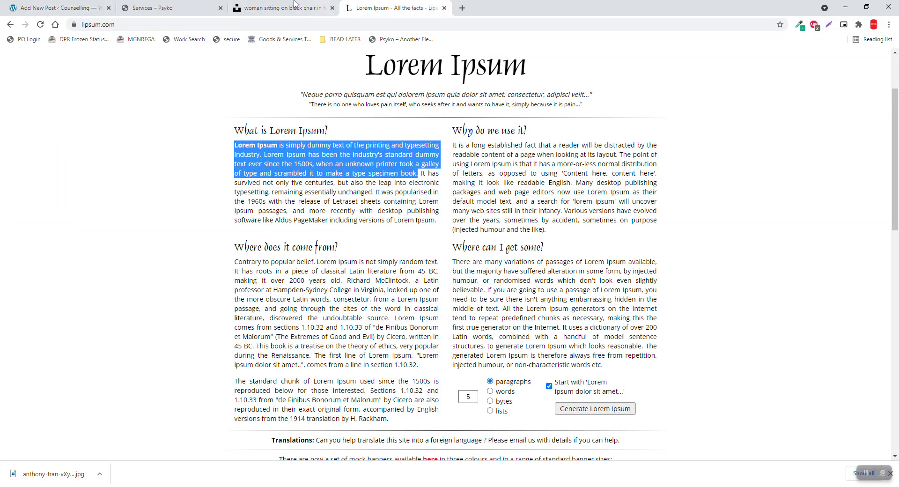
left_click(287, 4)
left_click(874, 256)
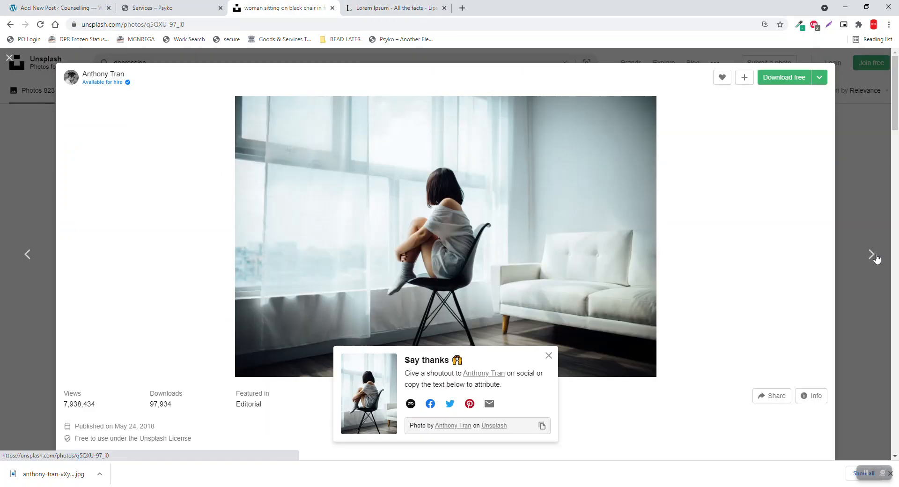
left_click(875, 255)
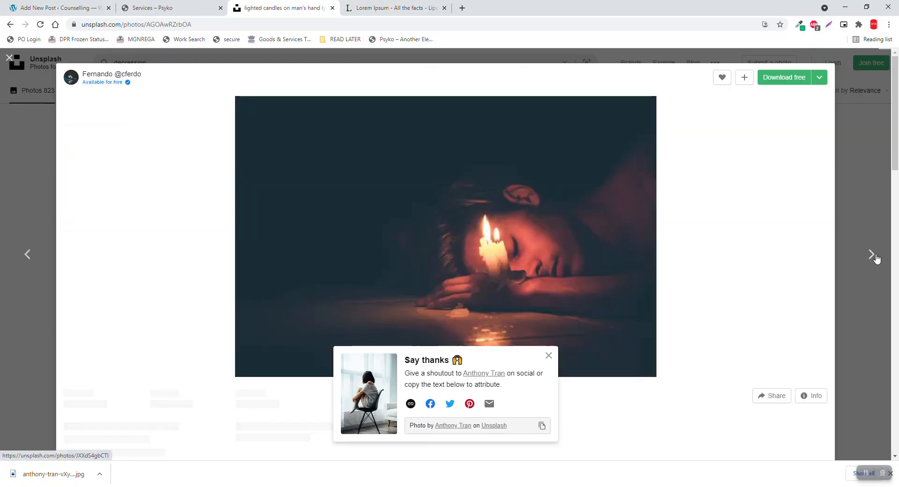
left_click(874, 255)
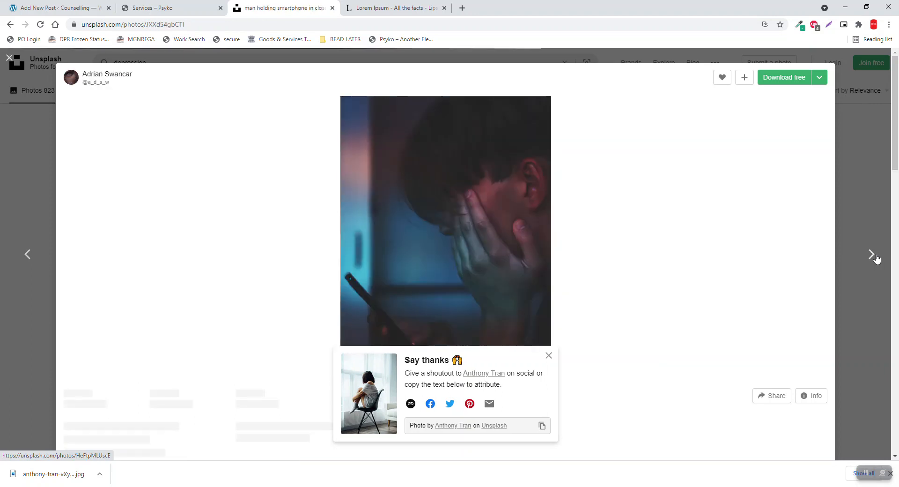
left_click(875, 256)
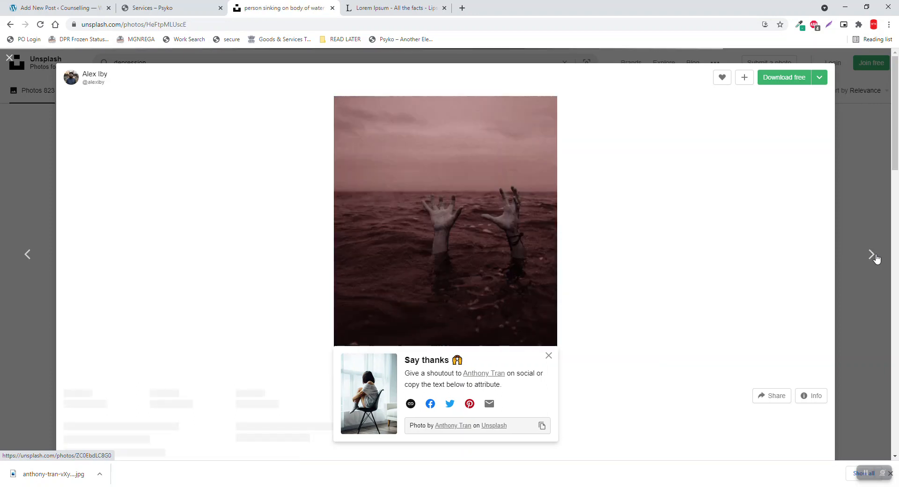
left_click(874, 256)
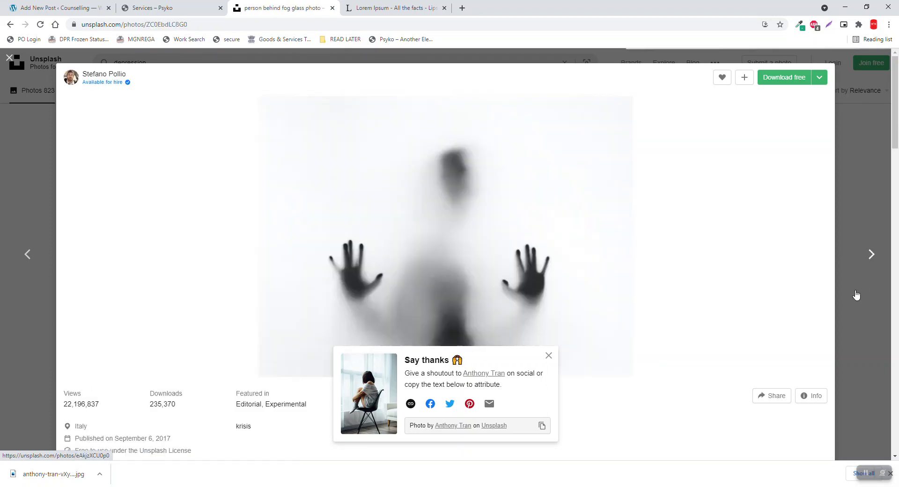
left_click(851, 200)
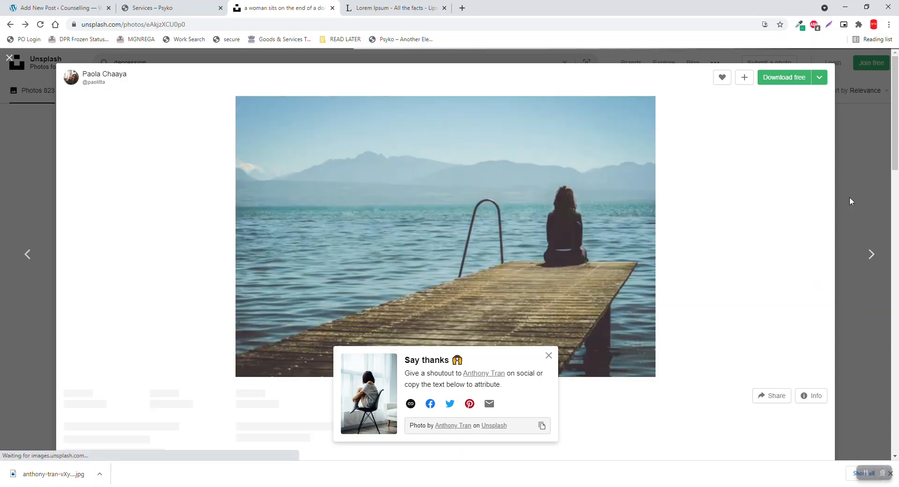
scroll(726, 202, "down", 9)
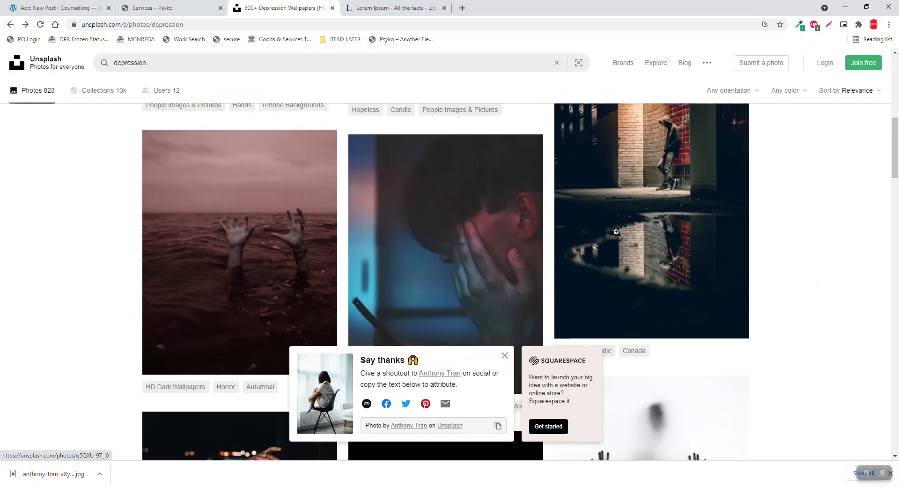
scroll(618, 237, "down", 3)
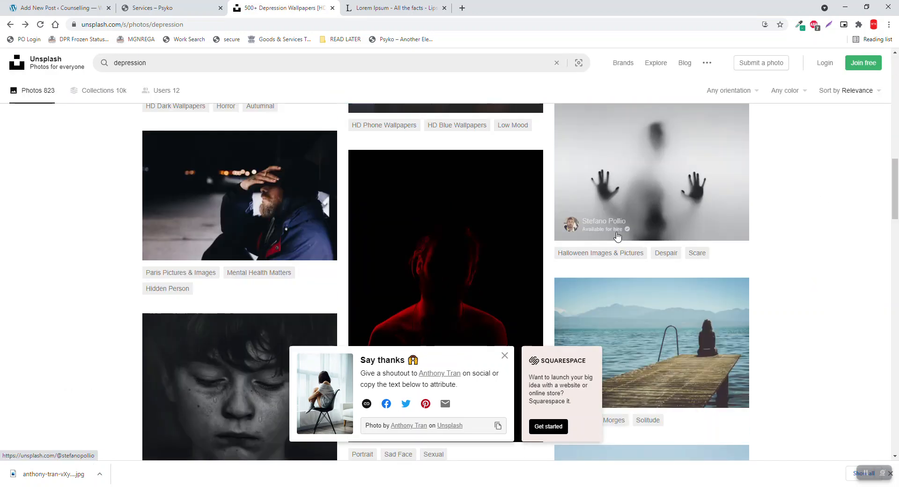
left_click(687, 347)
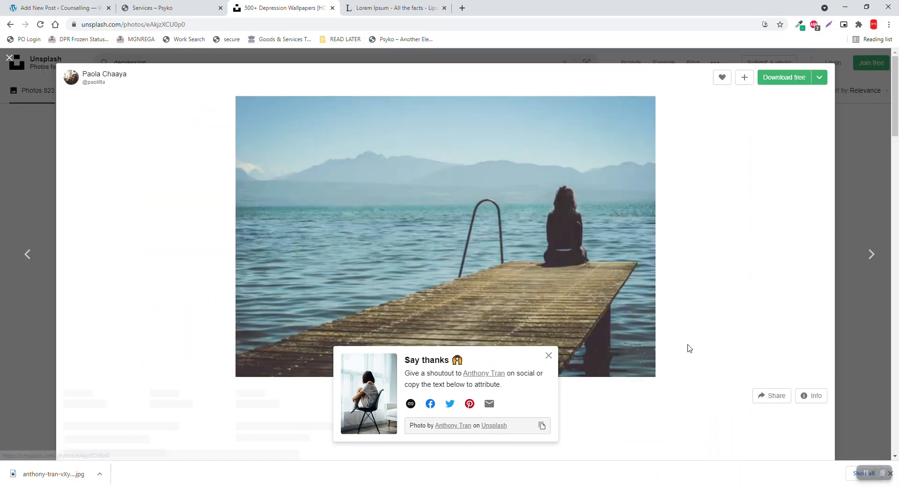
Step: Download the dock photo in a chosen size and upload it to the WordPress media library as the post's featured image
left_click(820, 78)
left_click(799, 118)
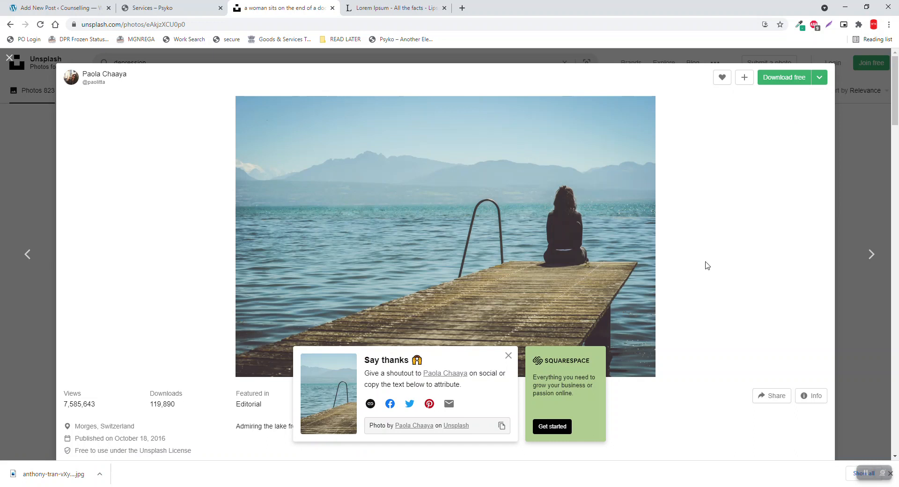
left_click(553, 438)
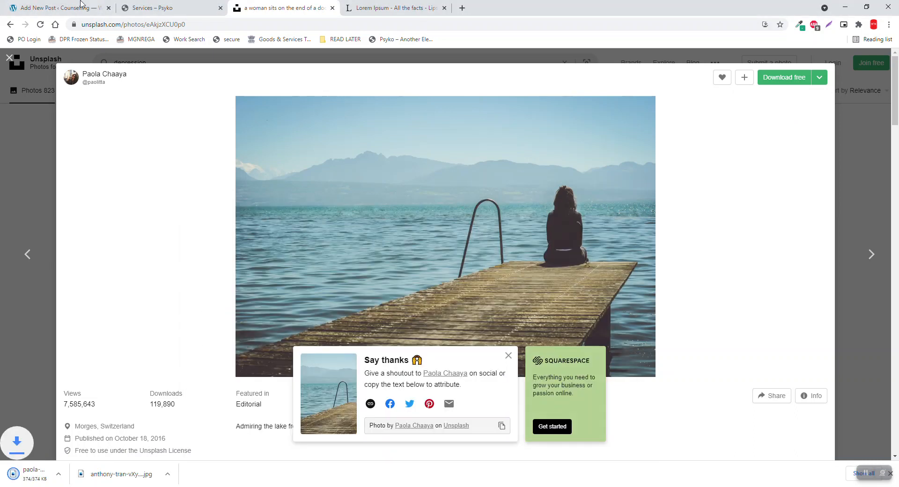
left_click(82, 8)
left_click_drag(78, 478, 131, 323)
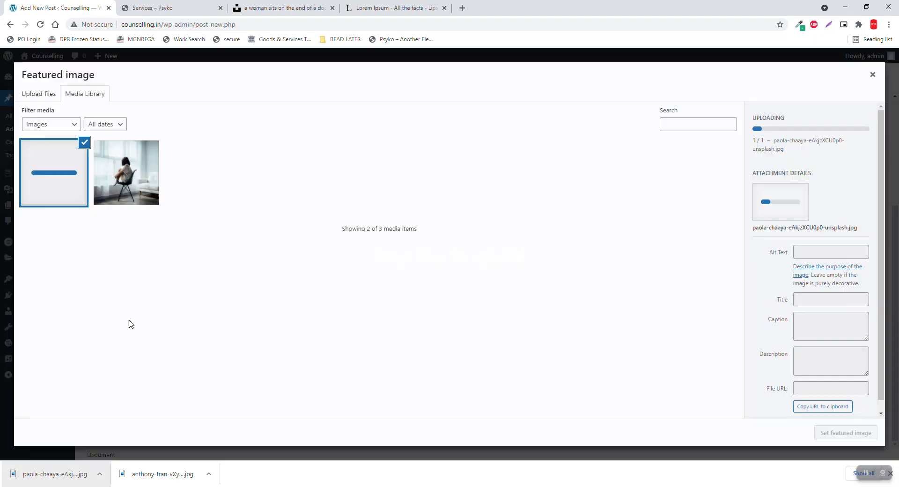
left_click(832, 435)
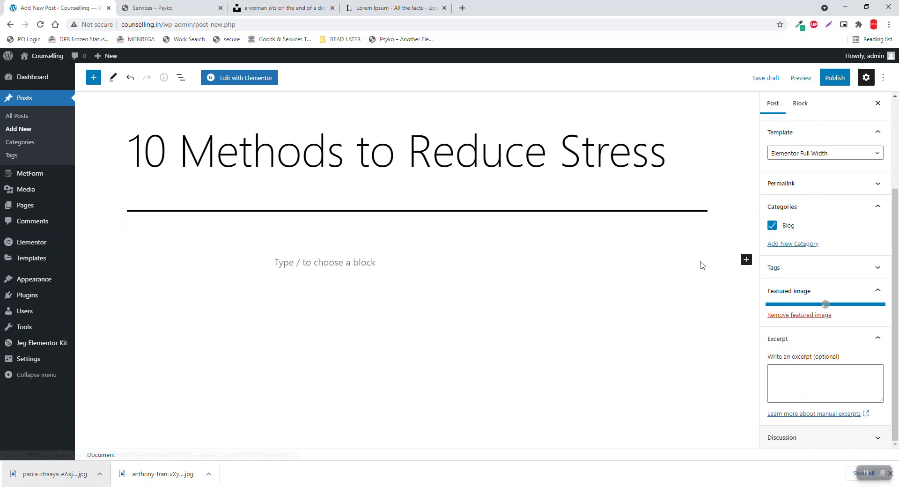
Step: Fill the post's excerpt with the Lorem Ipsum dummy text ending in "type specimen book." and publish the post
scroll(797, 305, "down", 2)
left_click(805, 382)
type("Lorem Ipsum is simply dummy text of the printing and typesetting industry. Lorem Ipsum has been the industry's standard dummy text ever since the 1500s, when an unknown printer took a galley of type and scrambled it to make a type specimen book.")
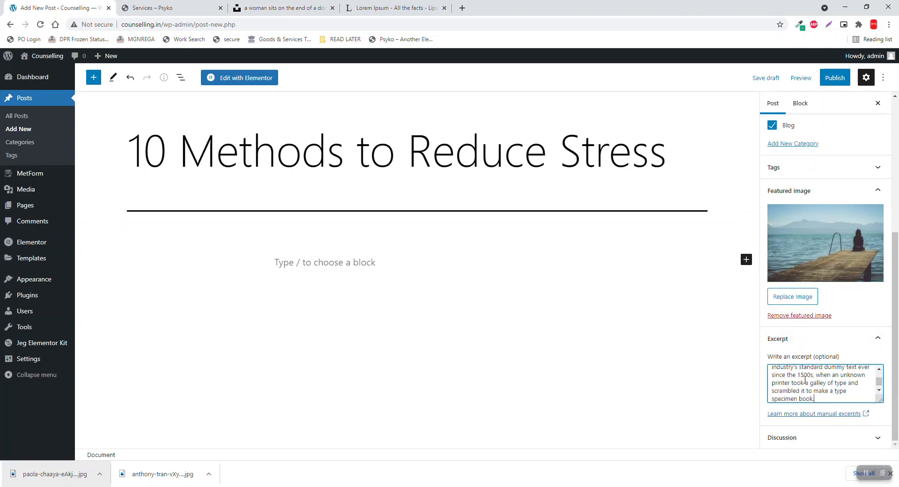
scroll(810, 395, "up", 3)
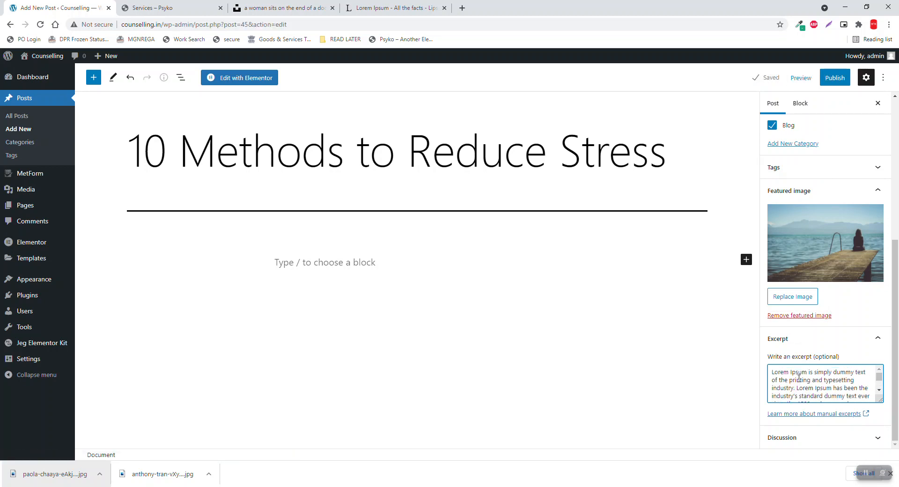
left_click(835, 78)
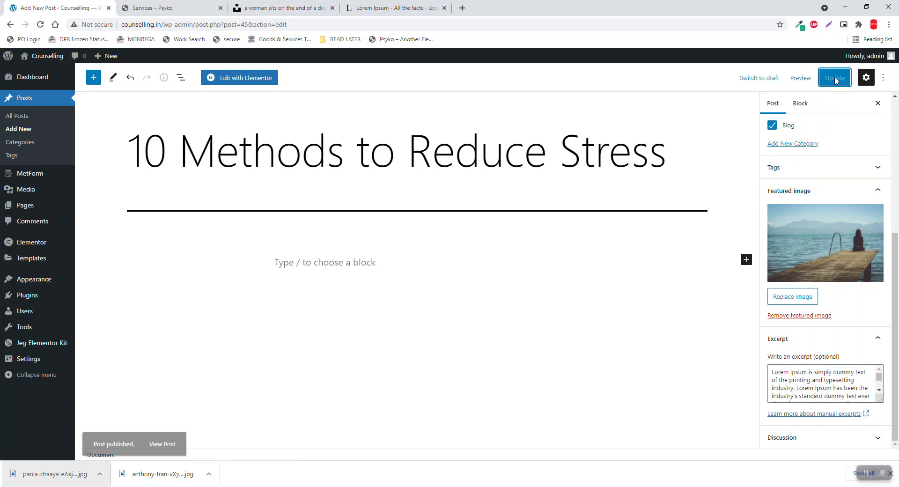